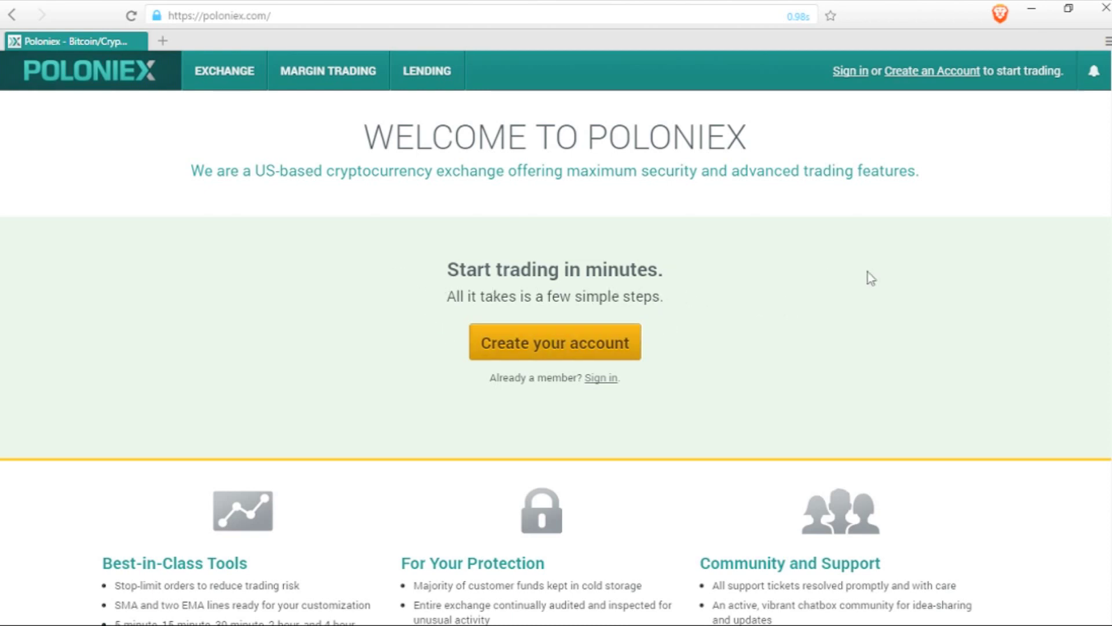
Open the account sign-up form to look it over and go to the exchange page
left_click(534, 338)
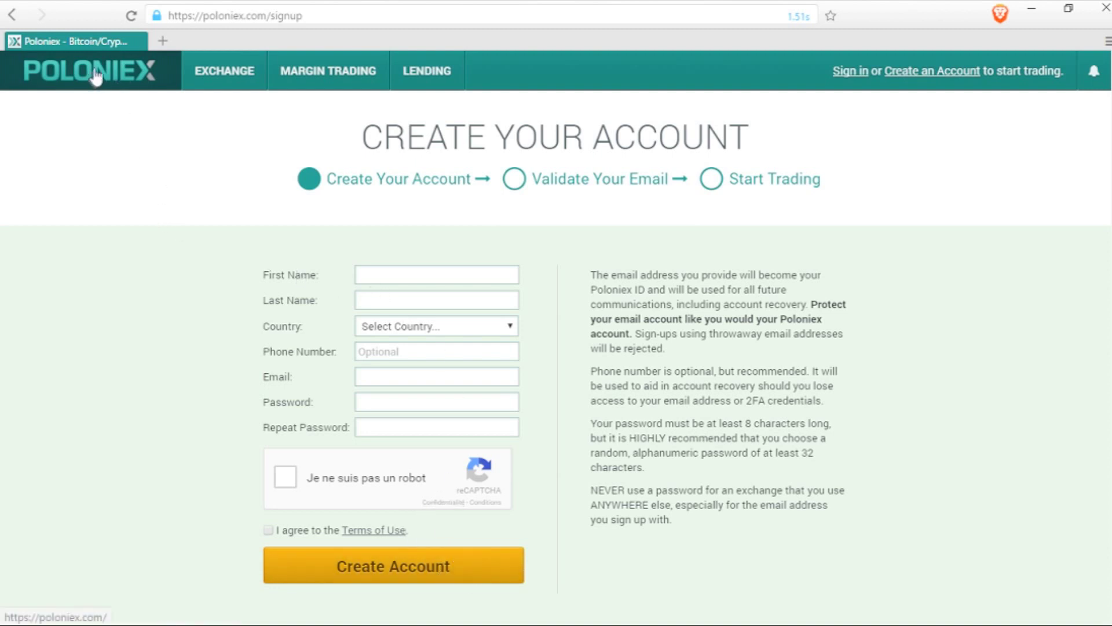
left_click(235, 84)
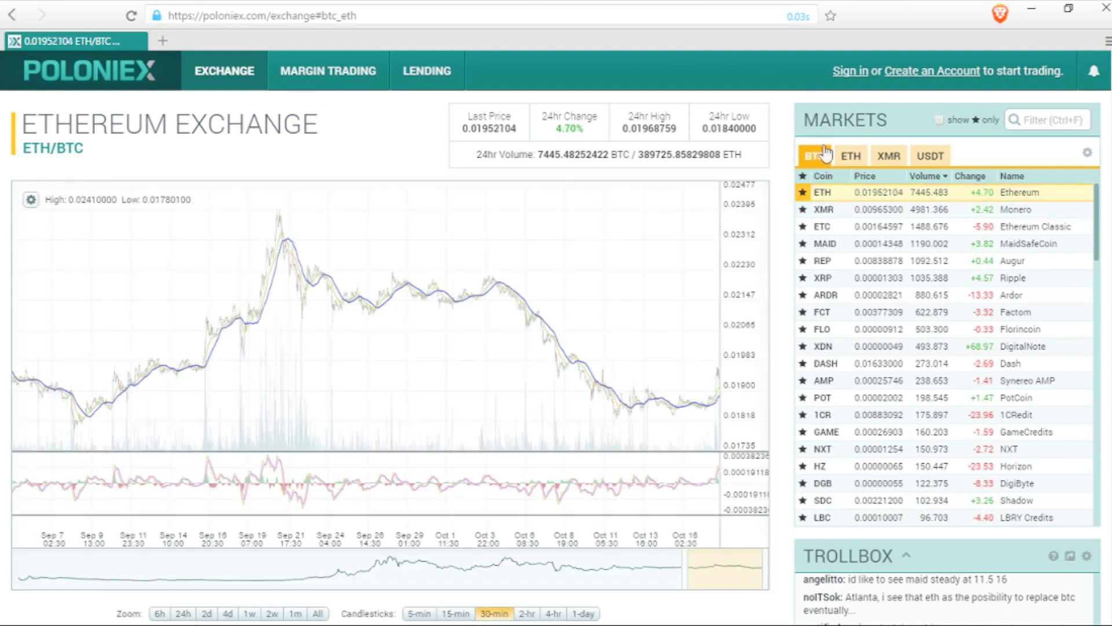
Browse the ETH, XMR and USDT market lists, return to the BTC markets and look over the exchange page's order forms
left_click(849, 158)
left_click(900, 161)
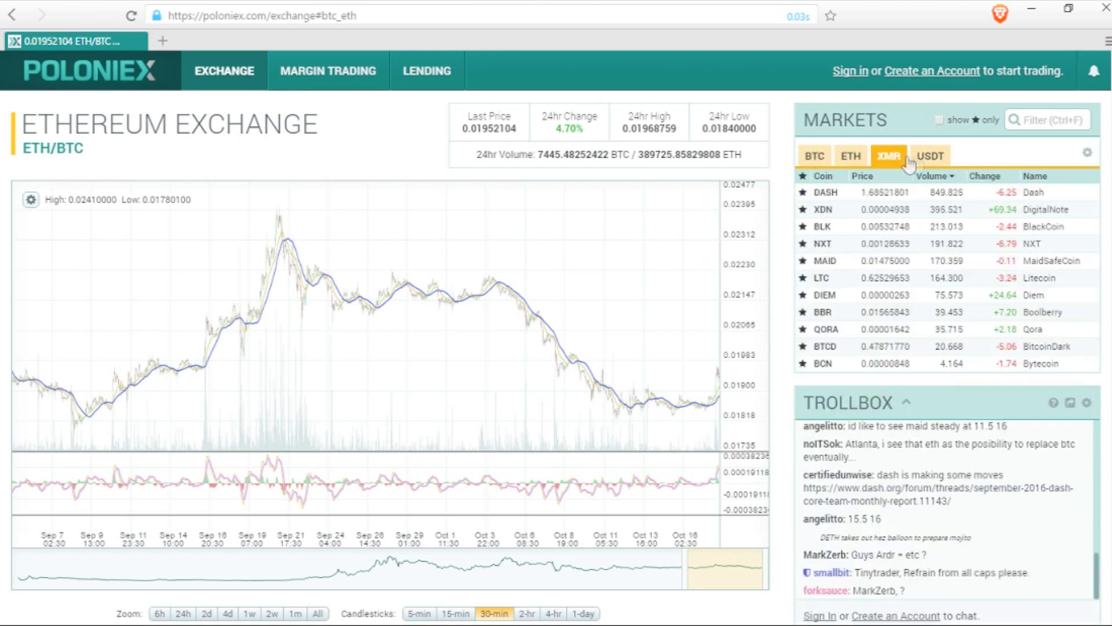
left_click(931, 160)
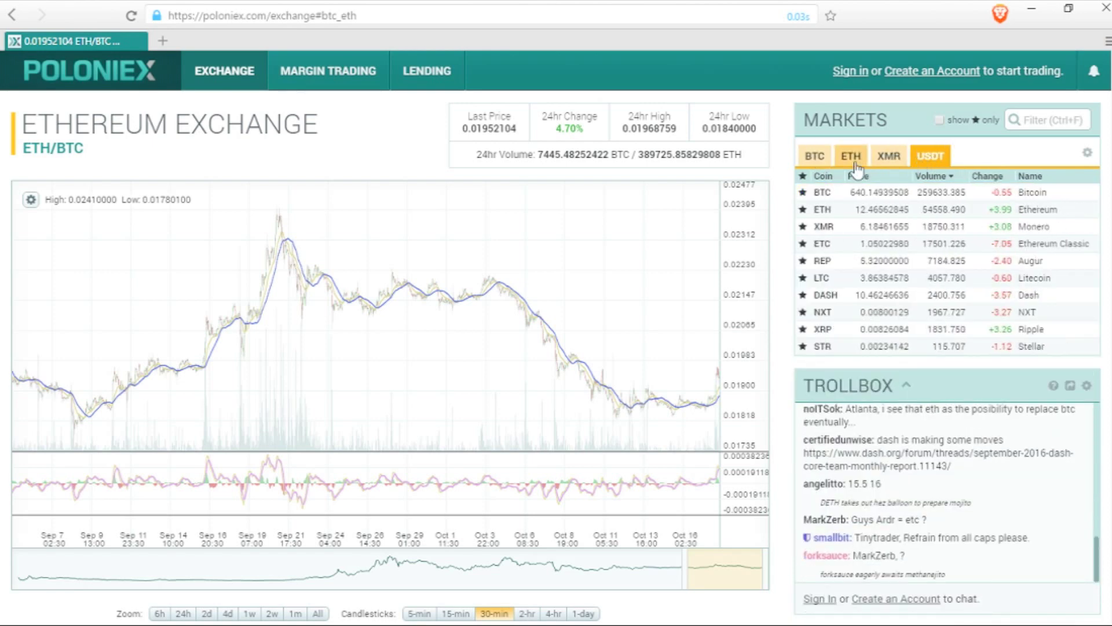
left_click(814, 160)
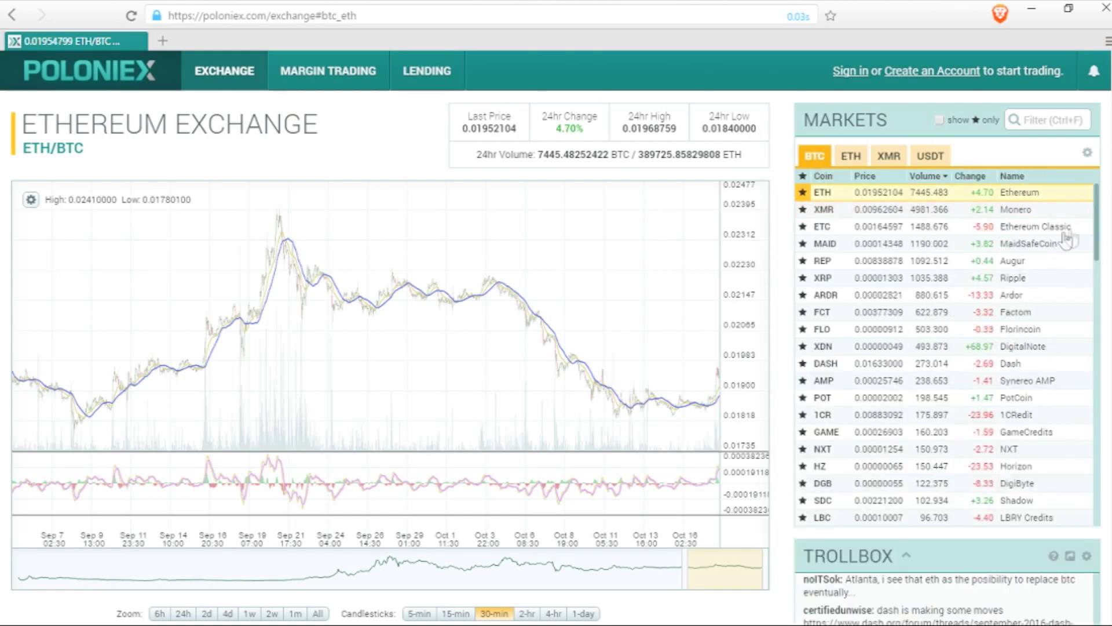
scroll(1061, 242, "down", 15)
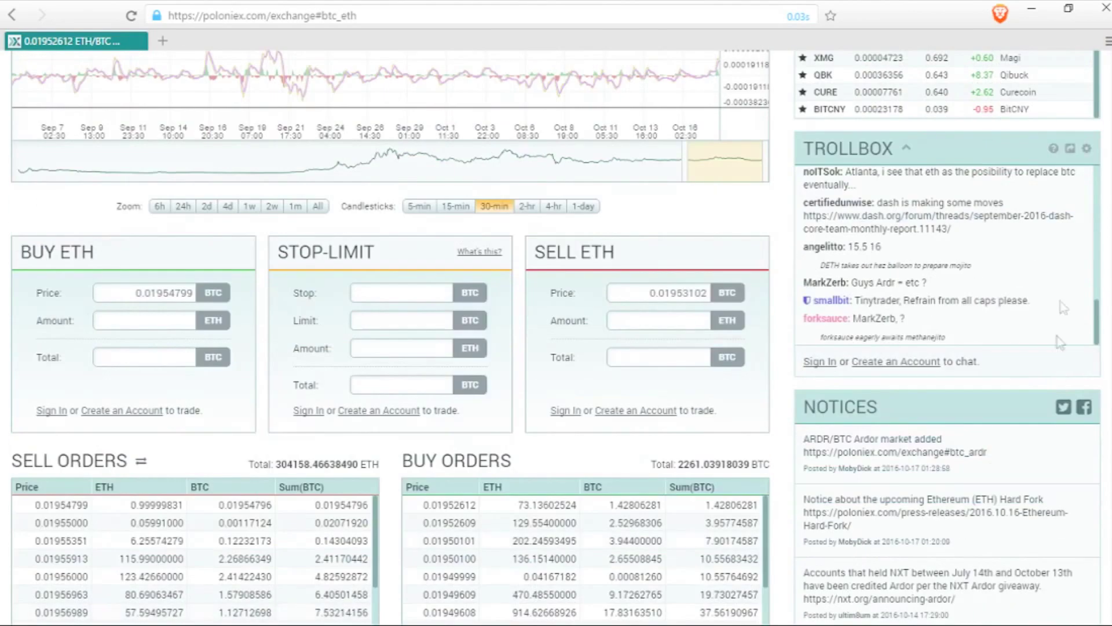
scroll(1056, 360, "up", 6)
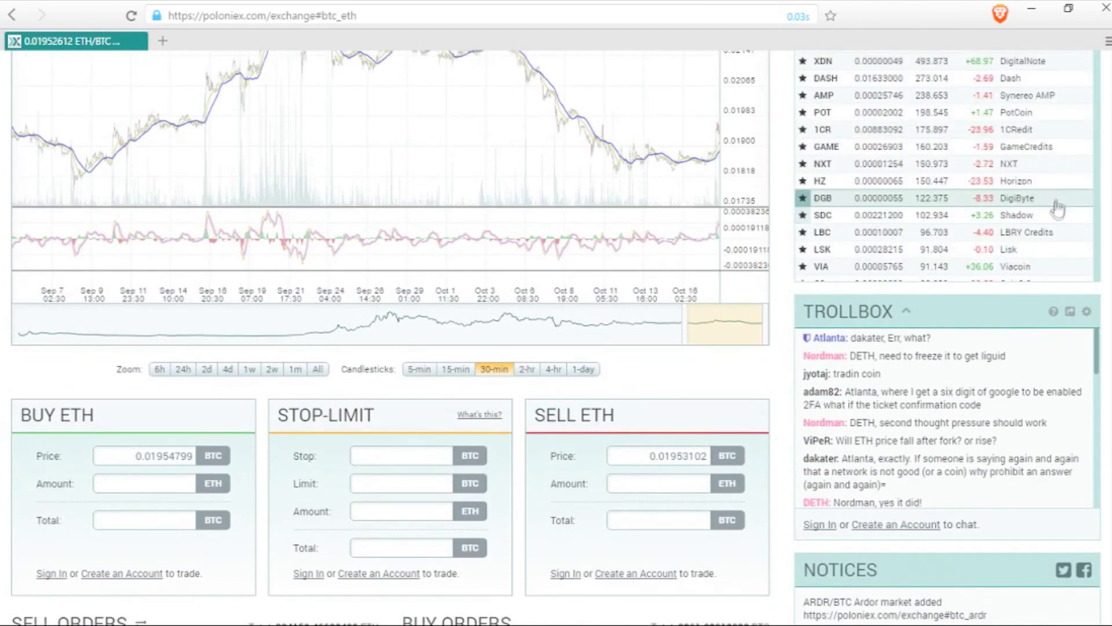
scroll(1057, 205, "up", 10)
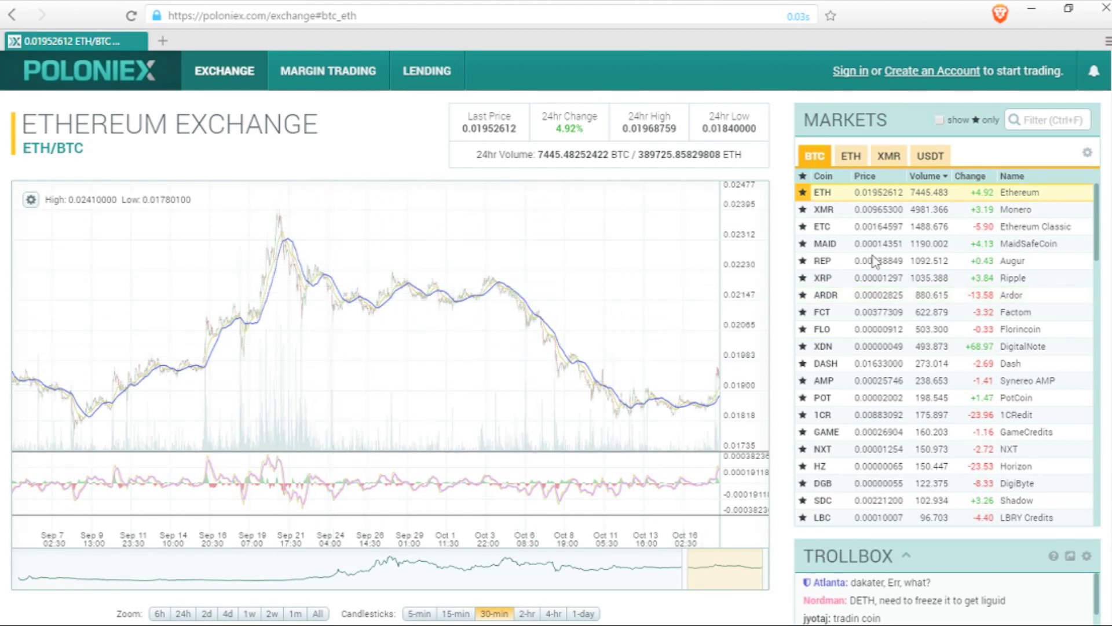
scroll(961, 237, "down", 4)
scroll(960, 238, "up", 5)
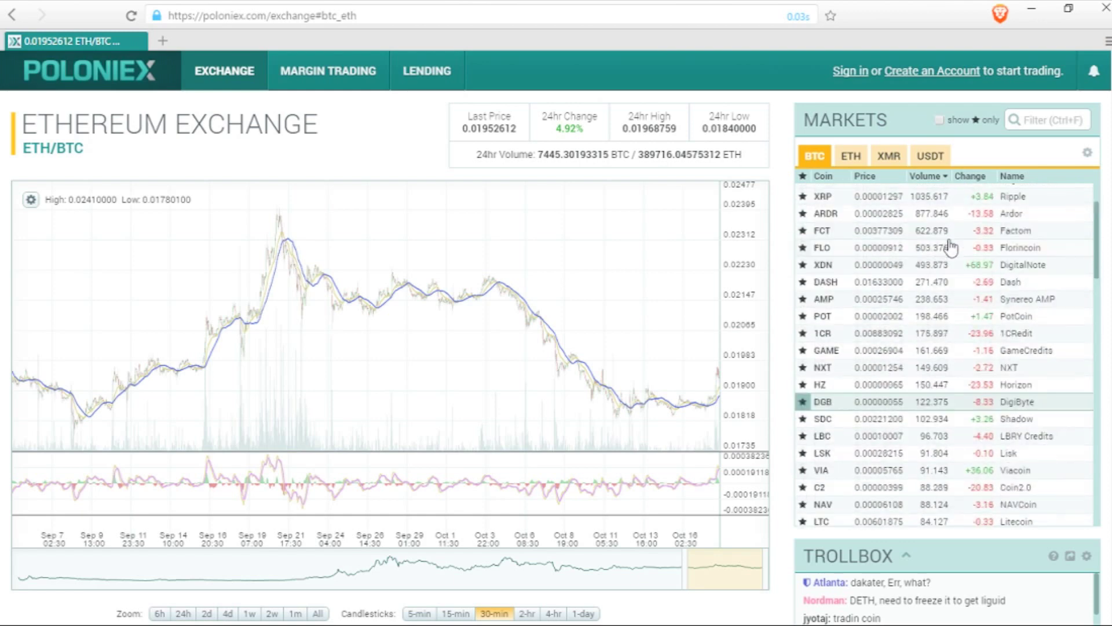
Sort the BTC market list by coin, price and volume in turn, trying both sort directions for price and volume
left_click(828, 179)
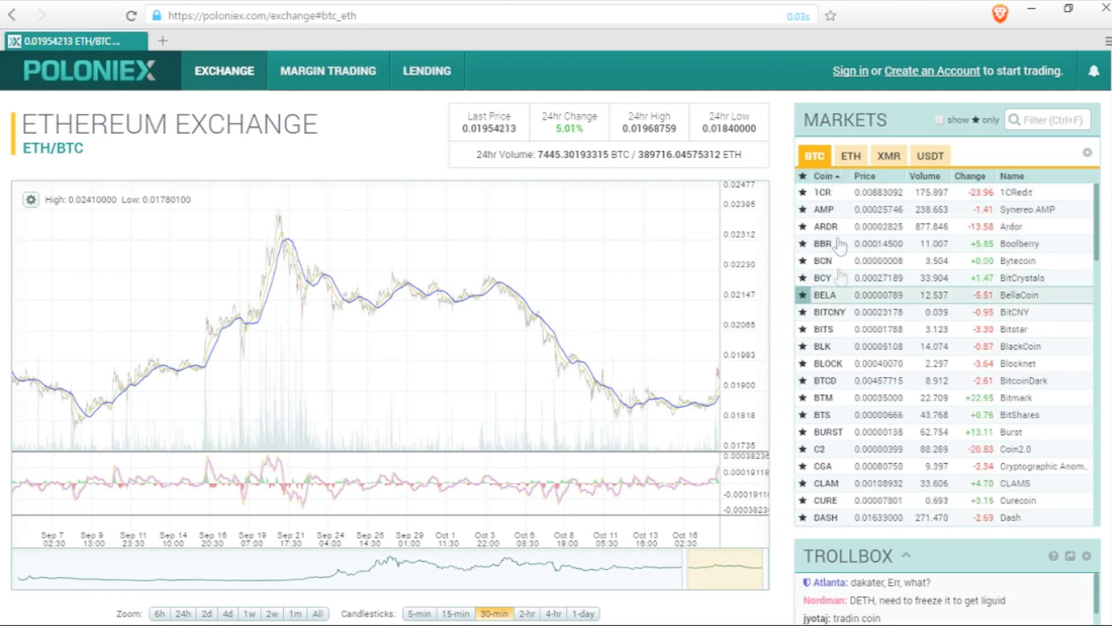
left_click(866, 176)
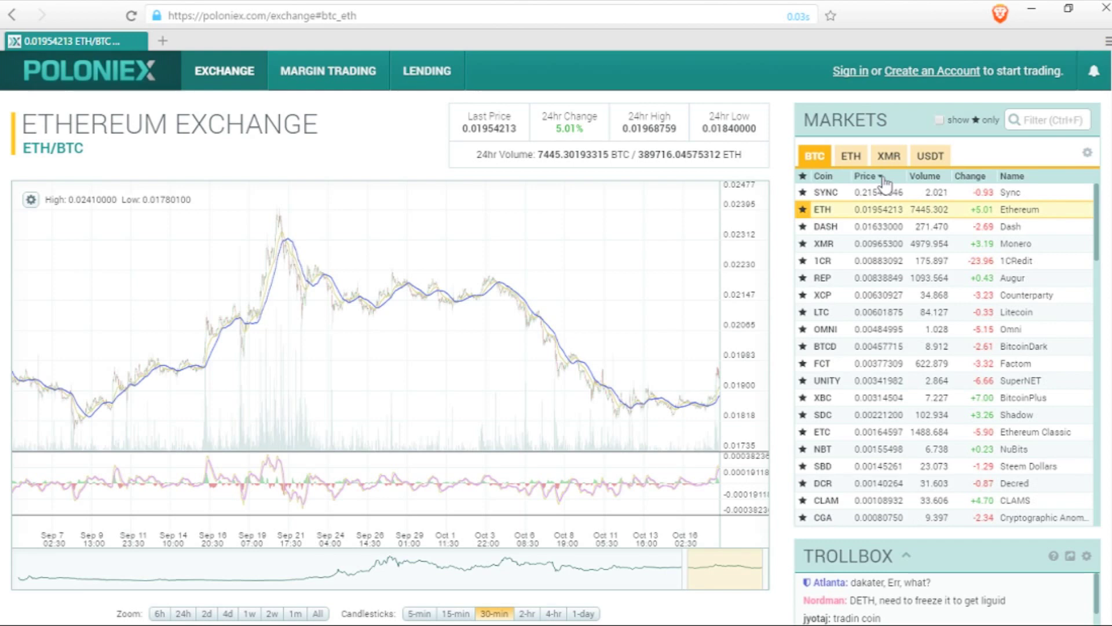
left_click(883, 178)
left_click(883, 179)
left_click(883, 178)
left_click(936, 177)
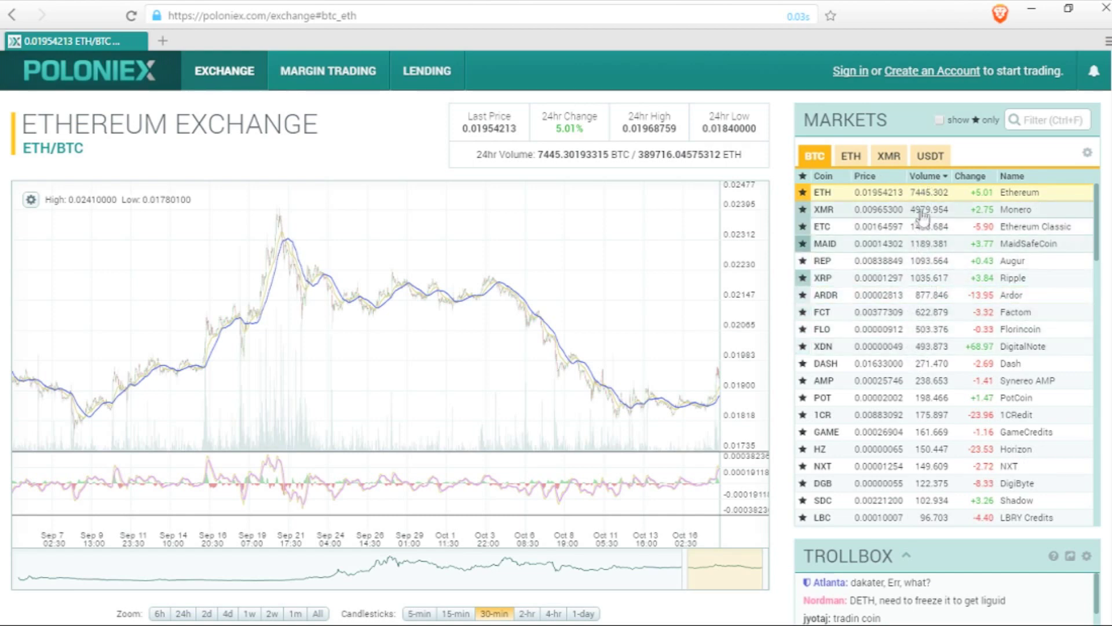
left_click(928, 176)
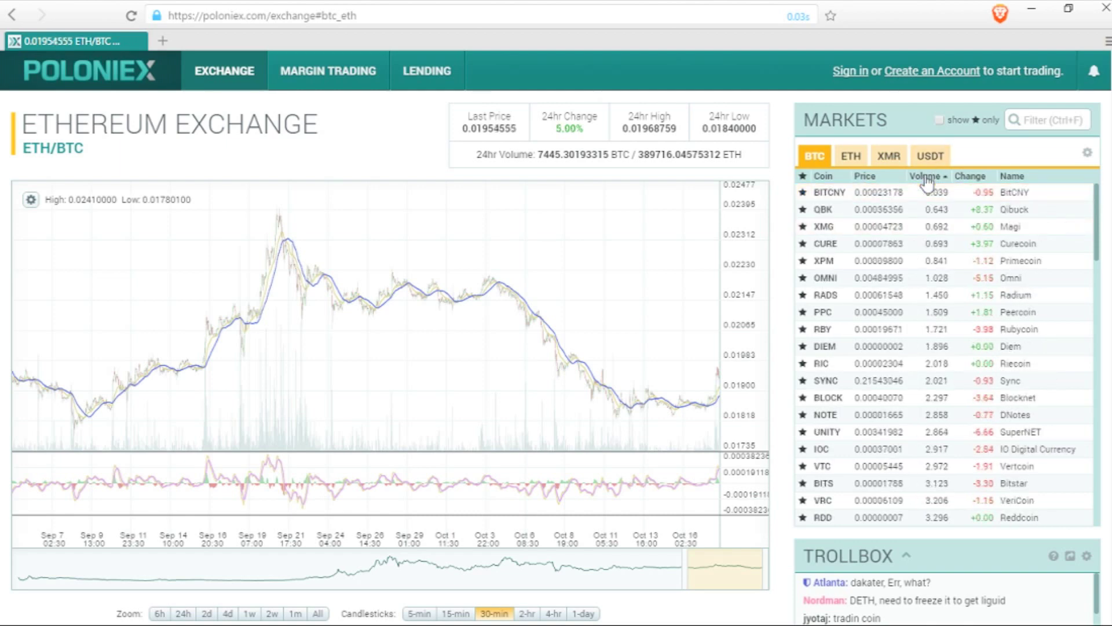
left_click(925, 176)
Sort the BTC markets by highest change and open the DigitalNote (XDN) market to examine its price chart
left_click(978, 175)
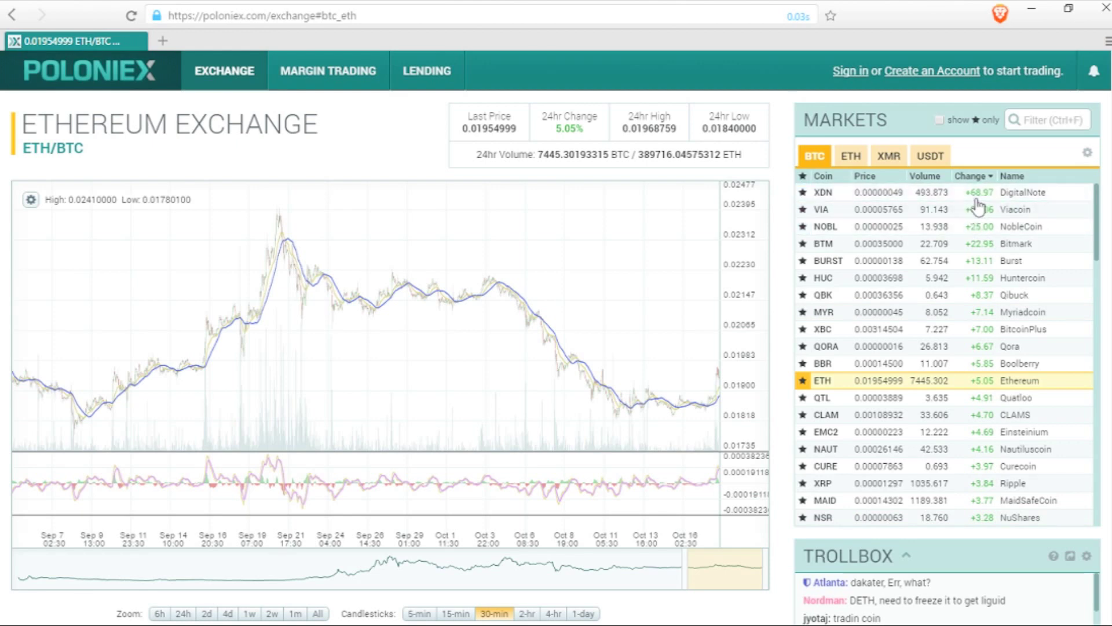
left_click(891, 198)
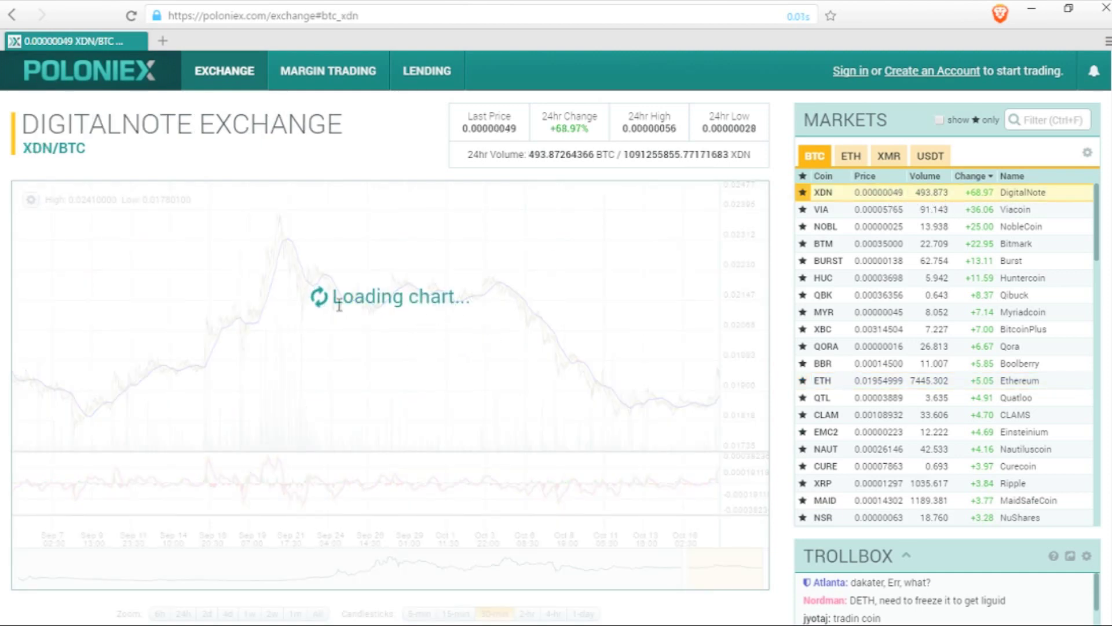
scroll(276, 328, "down", 4)
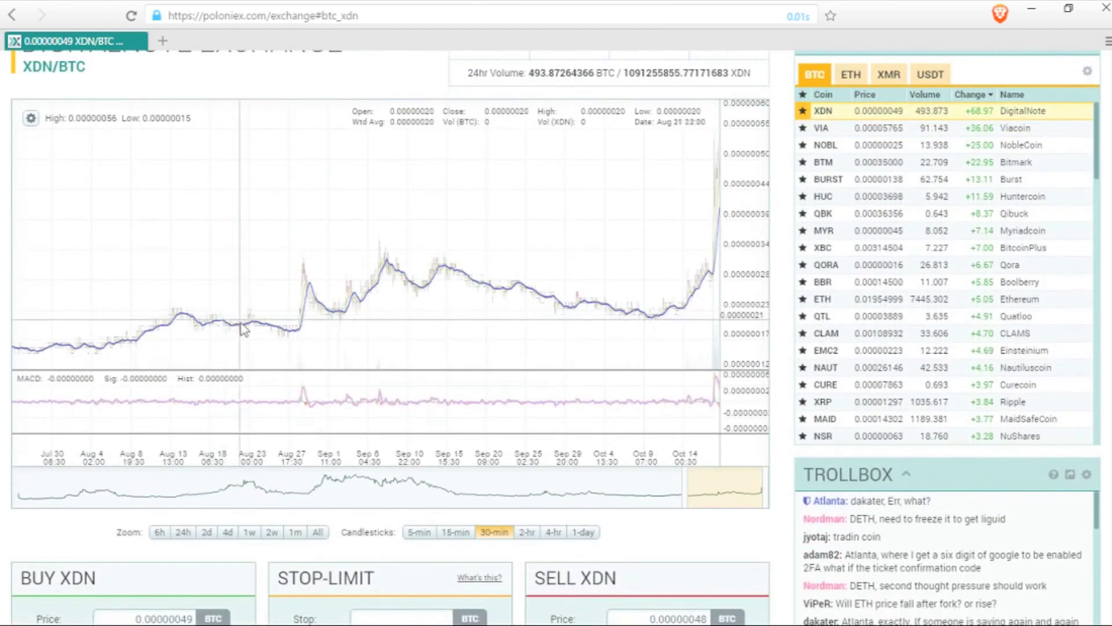
scroll(276, 316, "up", 3)
scroll(276, 307, "up", 2)
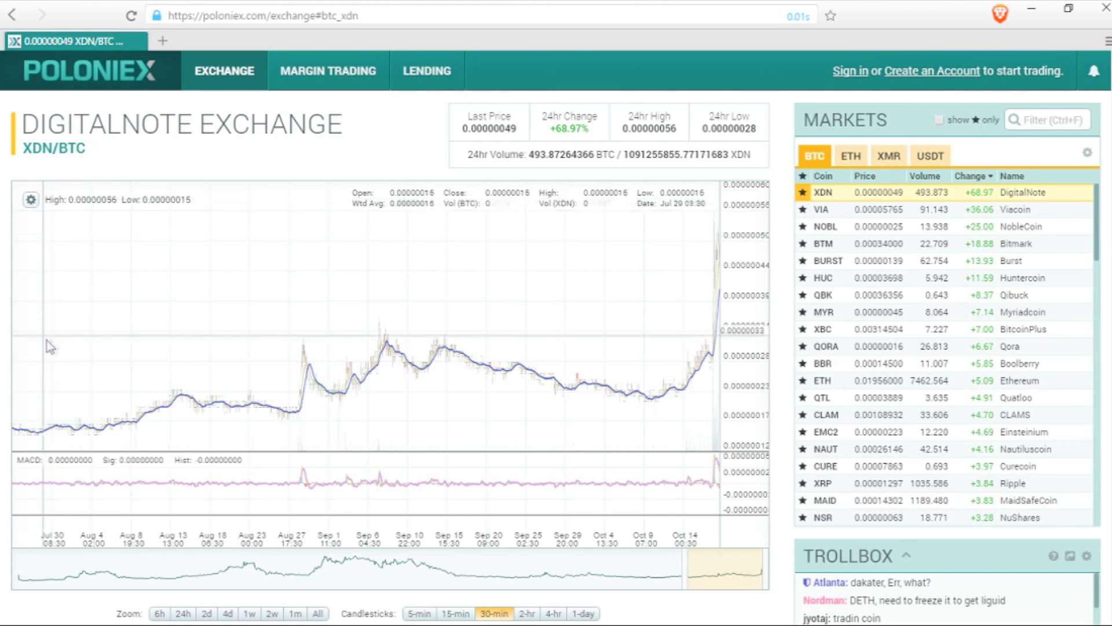
scroll(96, 383, "down", 2)
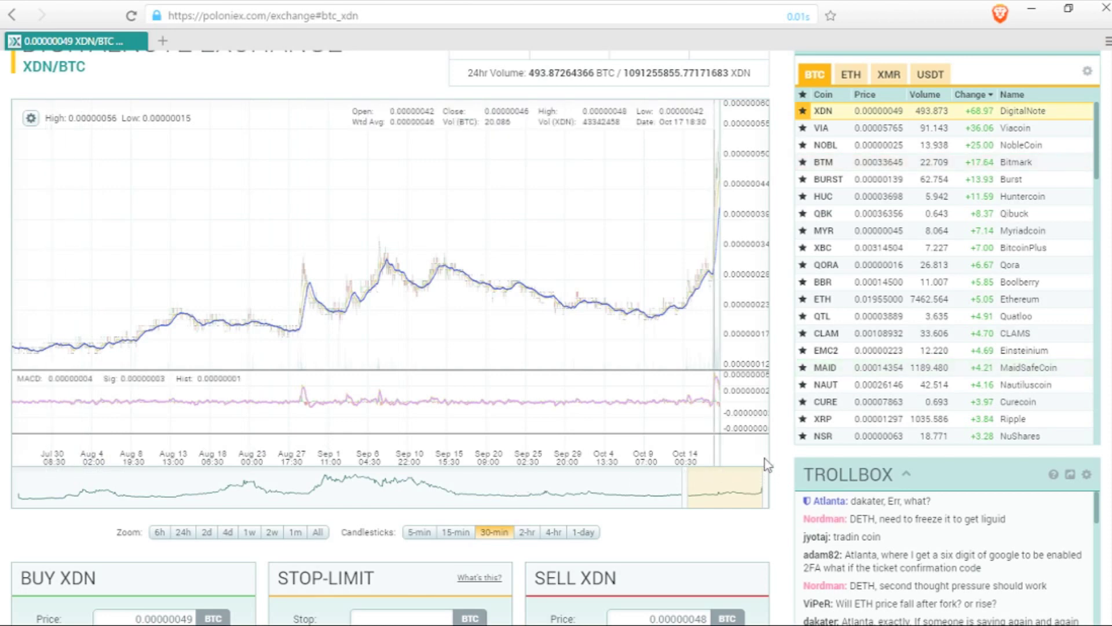
scroll(766, 463, "up", 2)
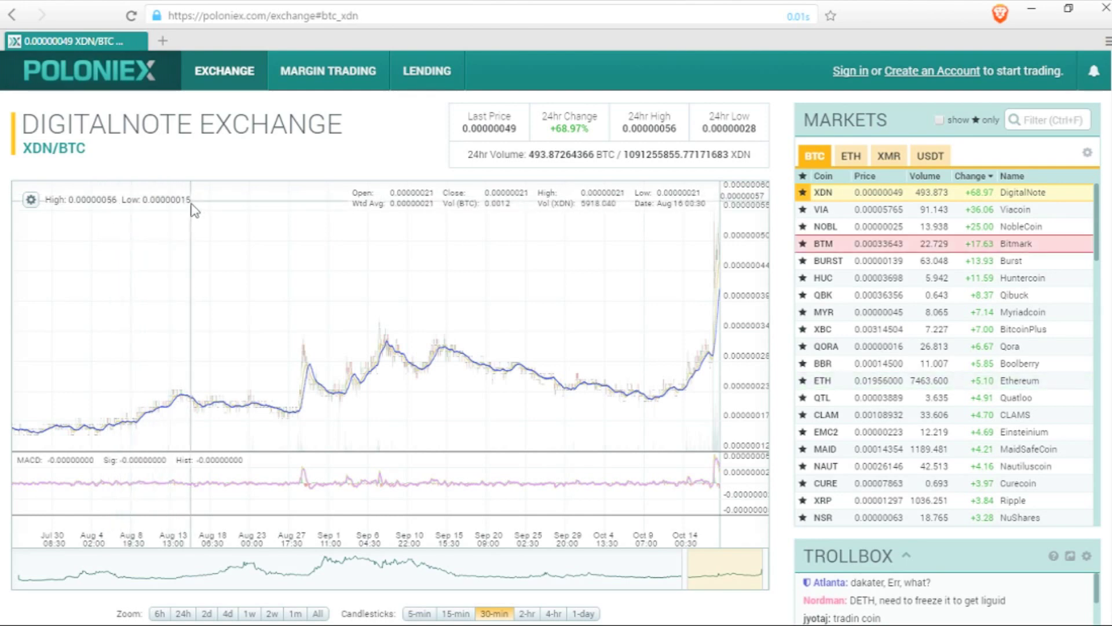
Show Fib Levels on the DigitalNote chart and set the SMA period to 60 and the EMA 1 period to 15
left_click(31, 200)
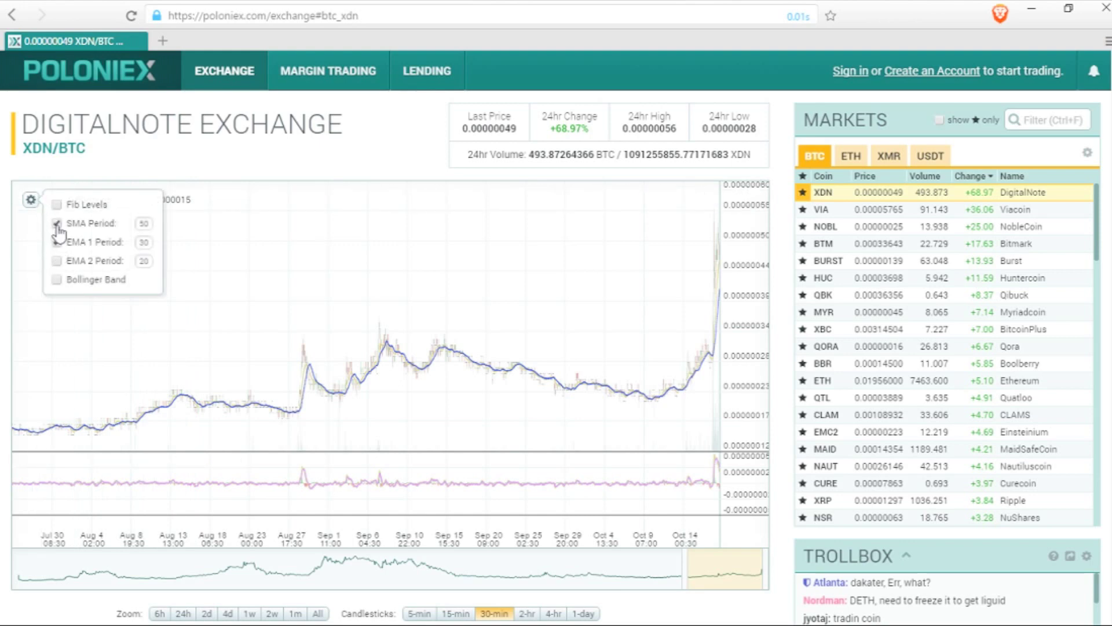
left_click(57, 205)
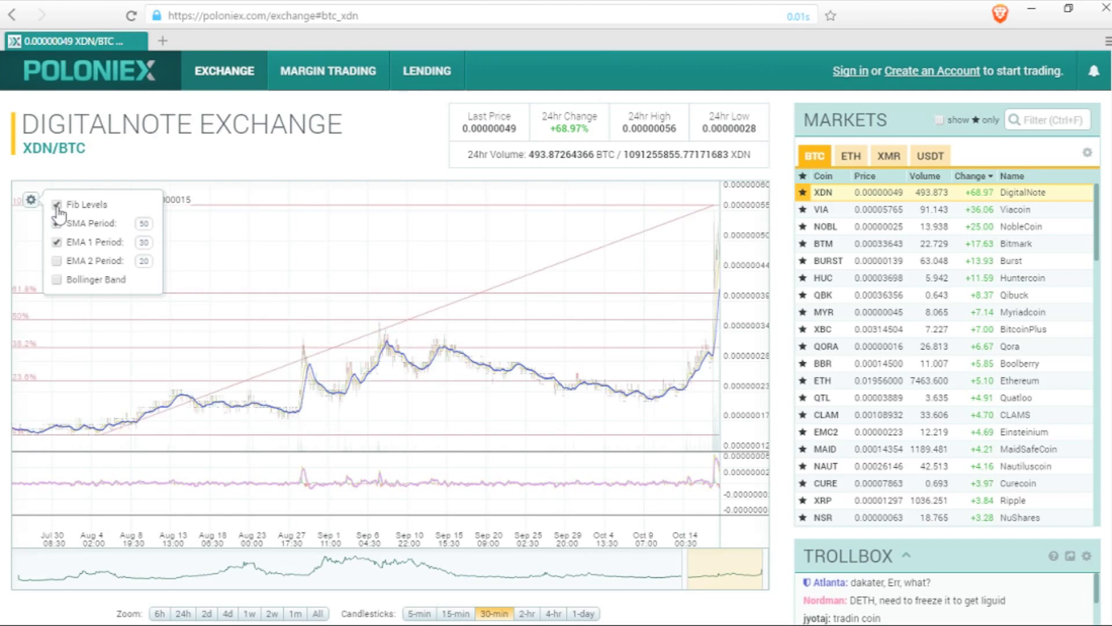
left_click(57, 223)
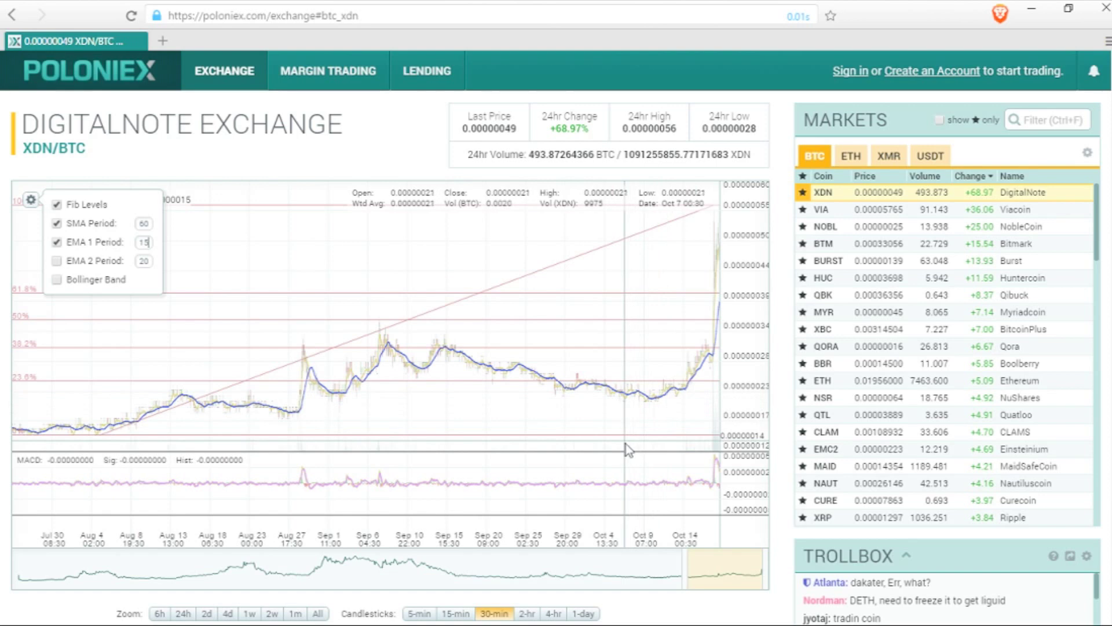
left_click(643, 436)
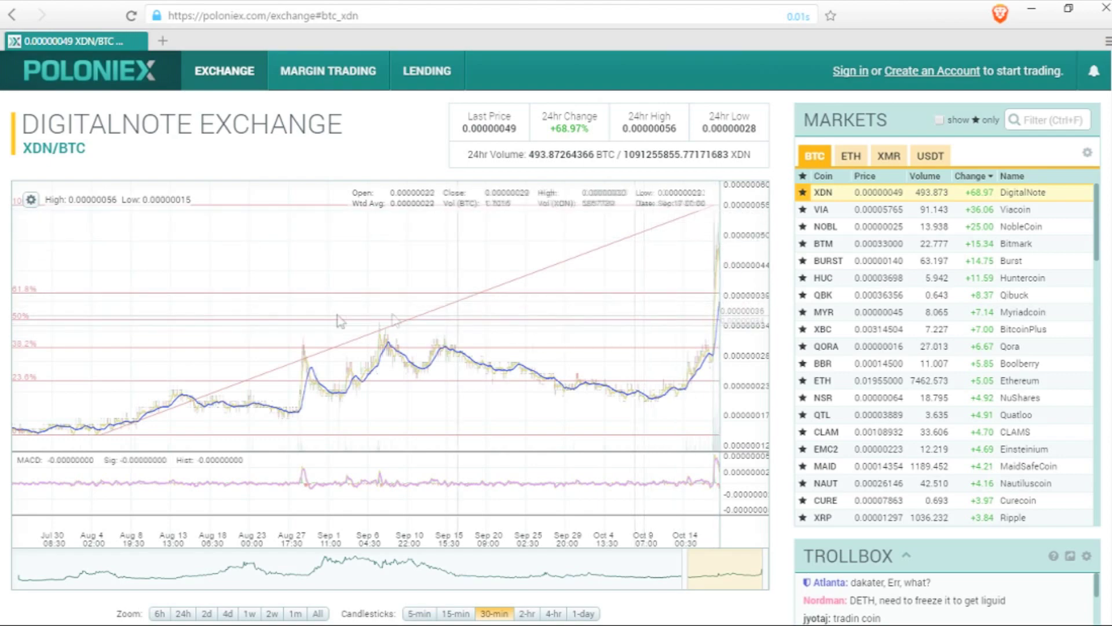
Zoom the DigitalNote chart to the 6h range and switch it to 5-min candlesticks
scroll(302, 390, "down", 3)
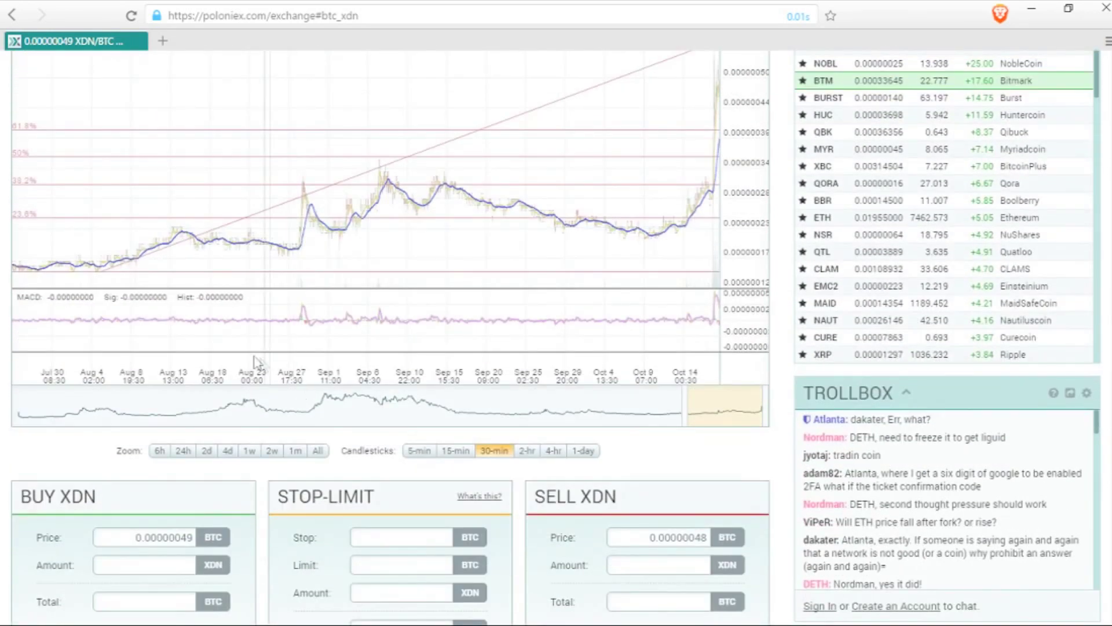
scroll(215, 312, "up", 4)
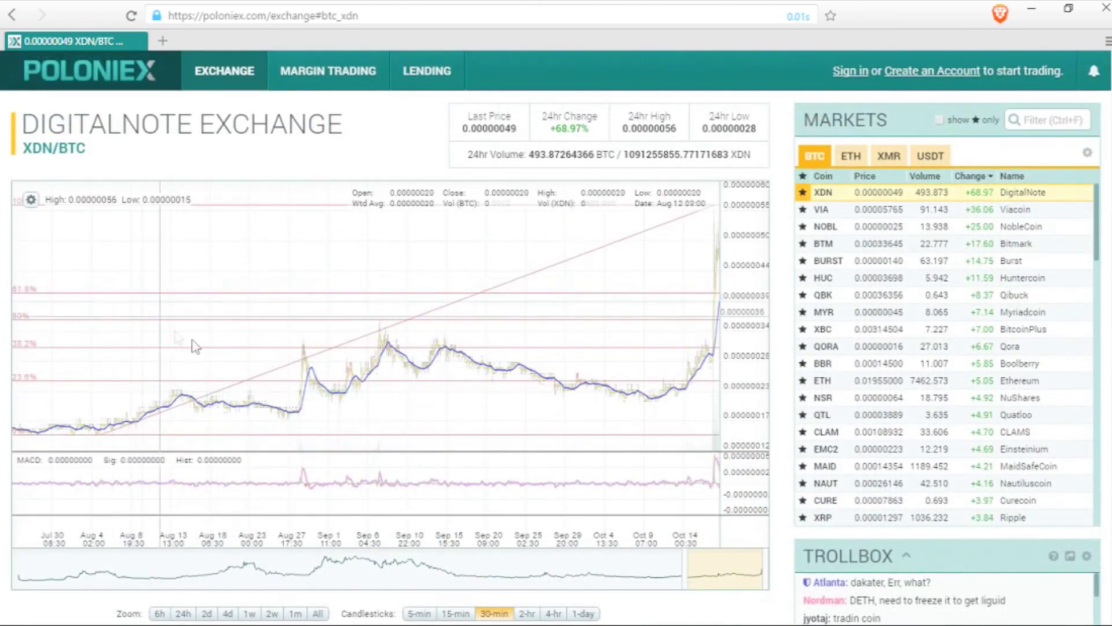
scroll(197, 333, "down", 5)
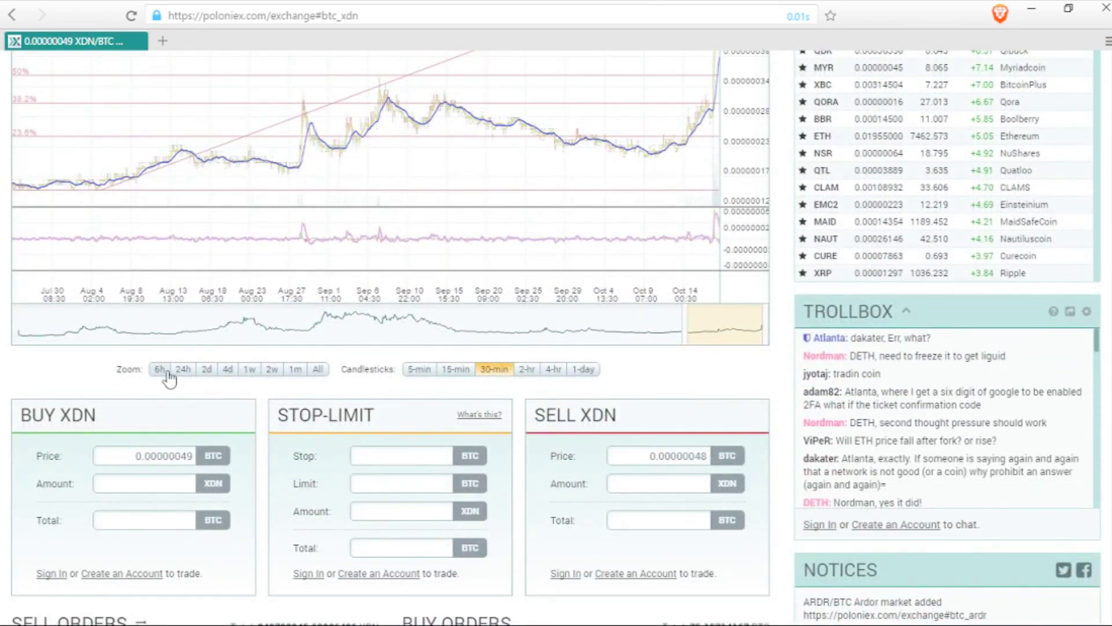
left_click(161, 370)
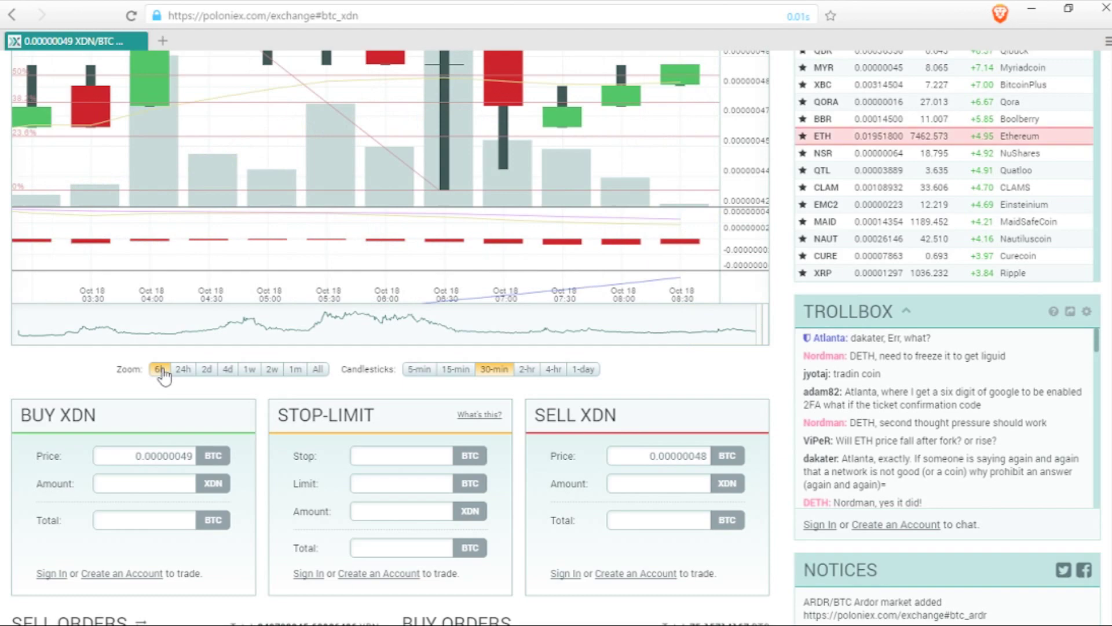
scroll(331, 389, "up", 4)
scroll(383, 383, "down", 2)
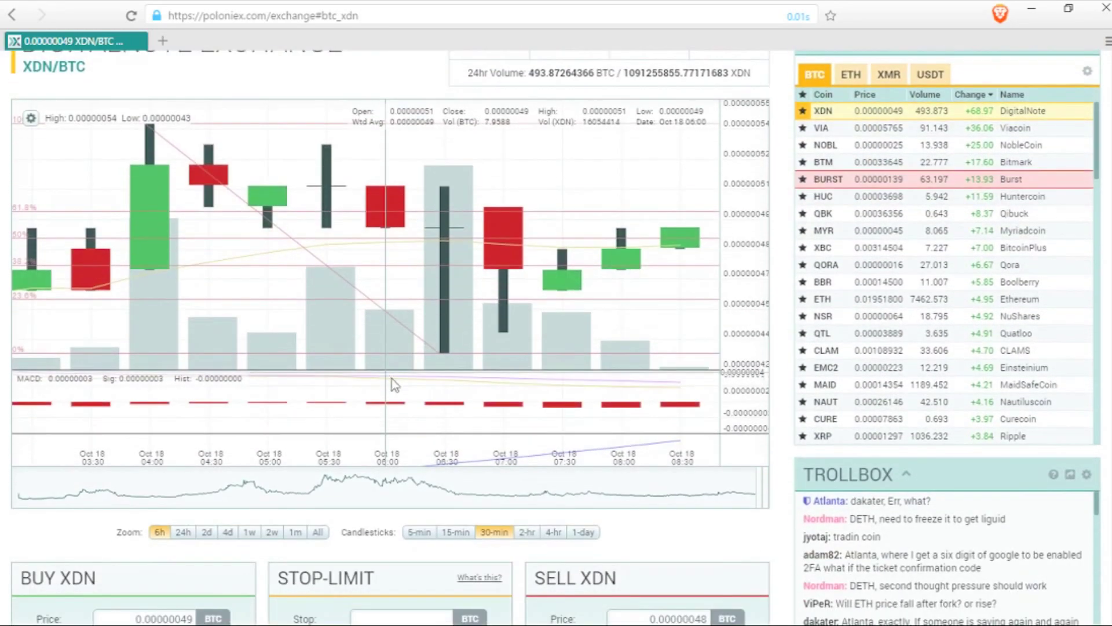
left_click(420, 533)
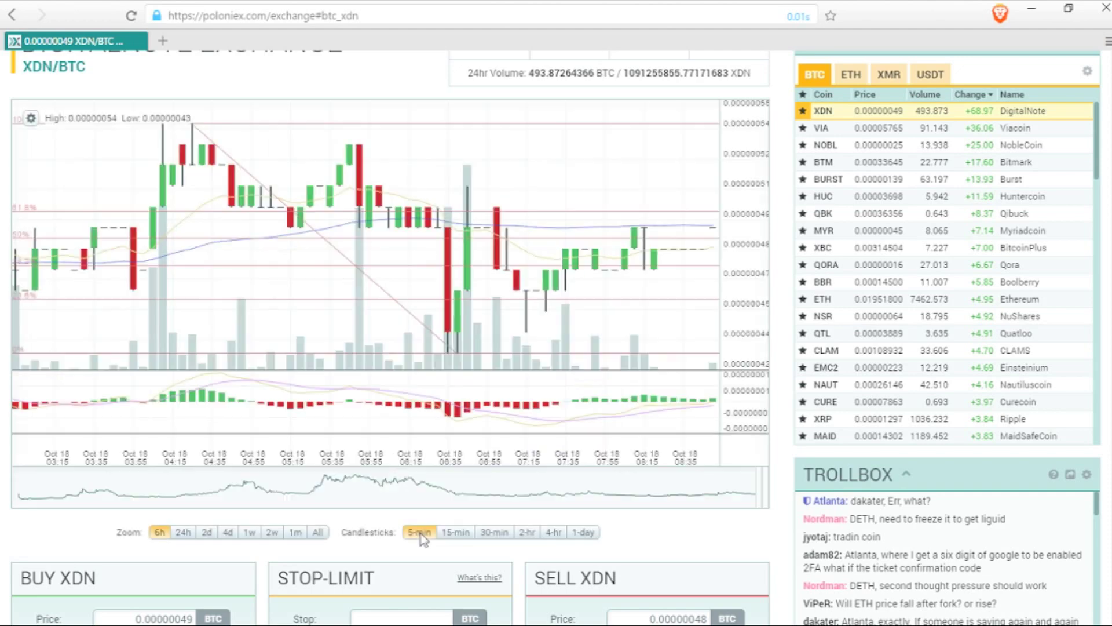
Set the chart's SMA period to 6 and its EMA 1 period to 1
scroll(472, 507, "up", 2)
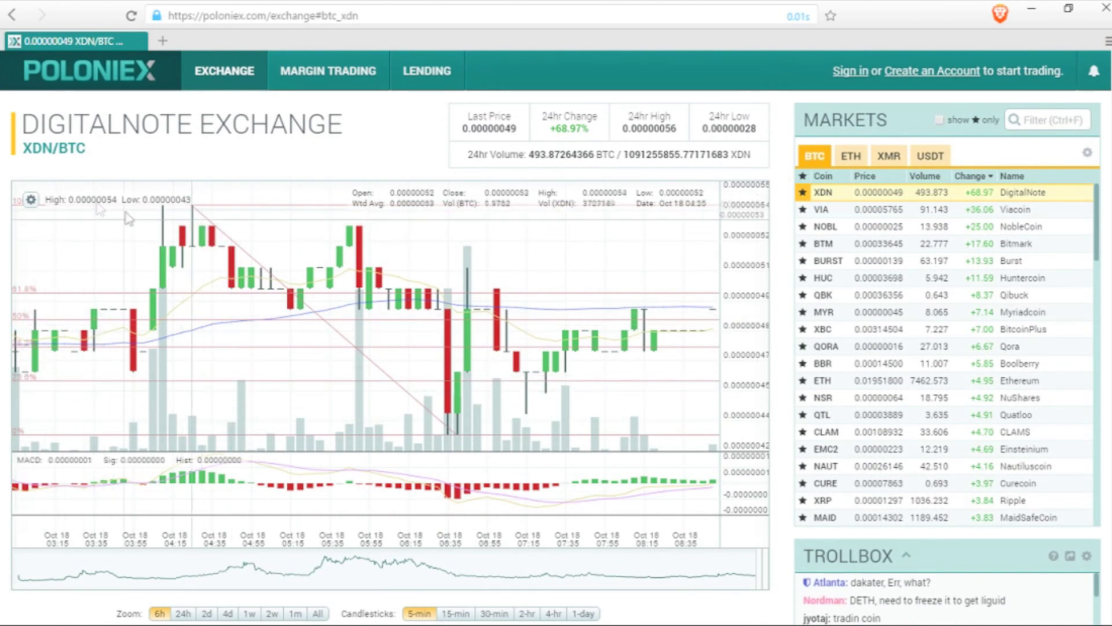
left_click(32, 201)
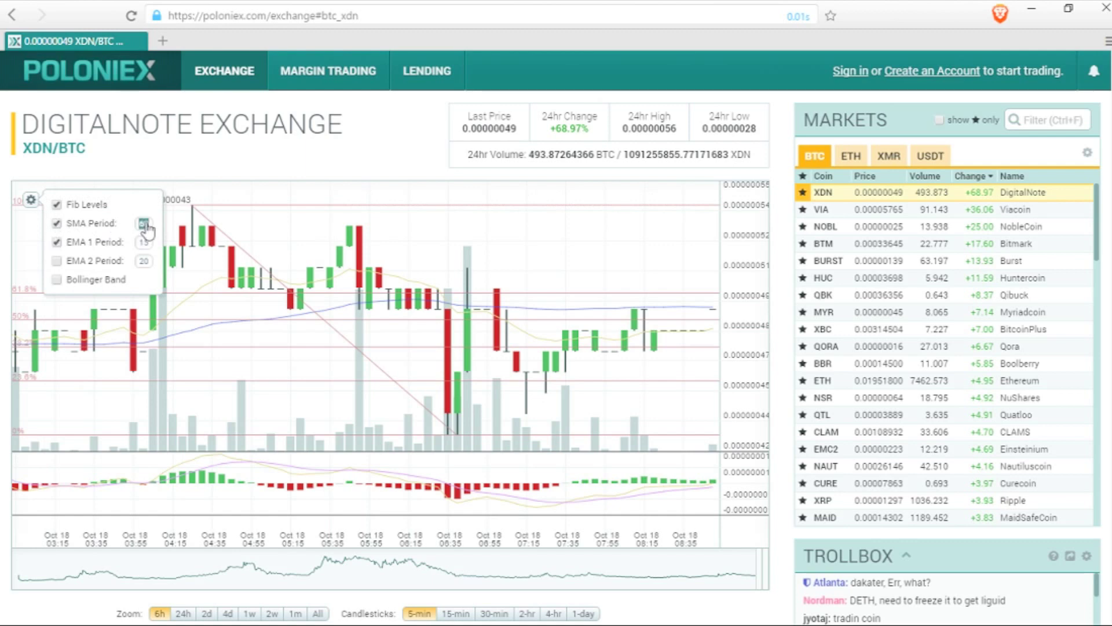
type("5")
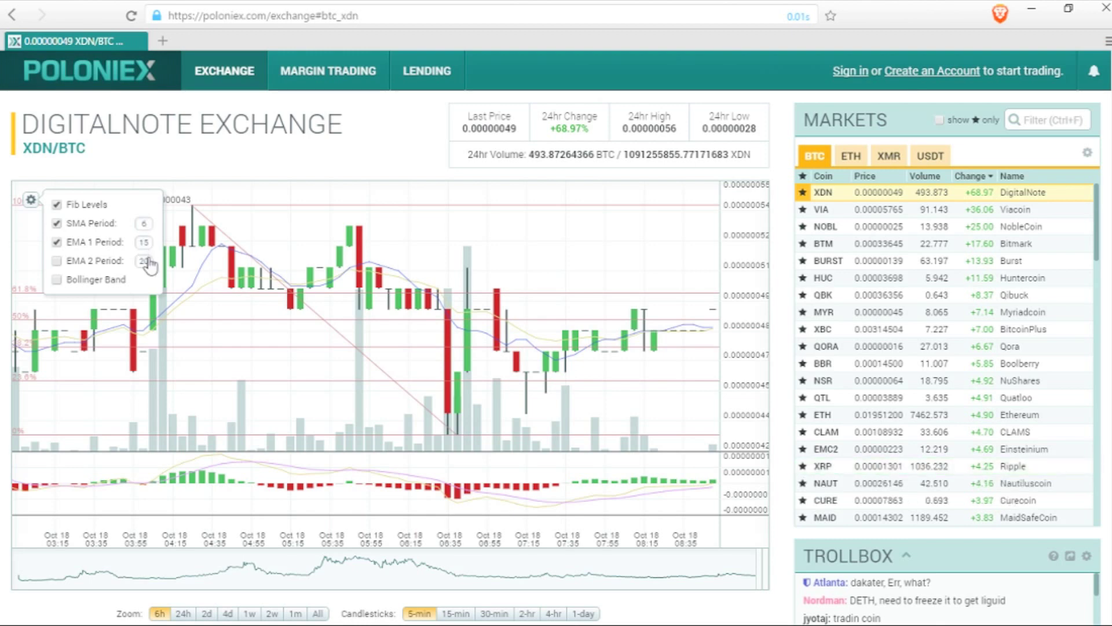
type("1")
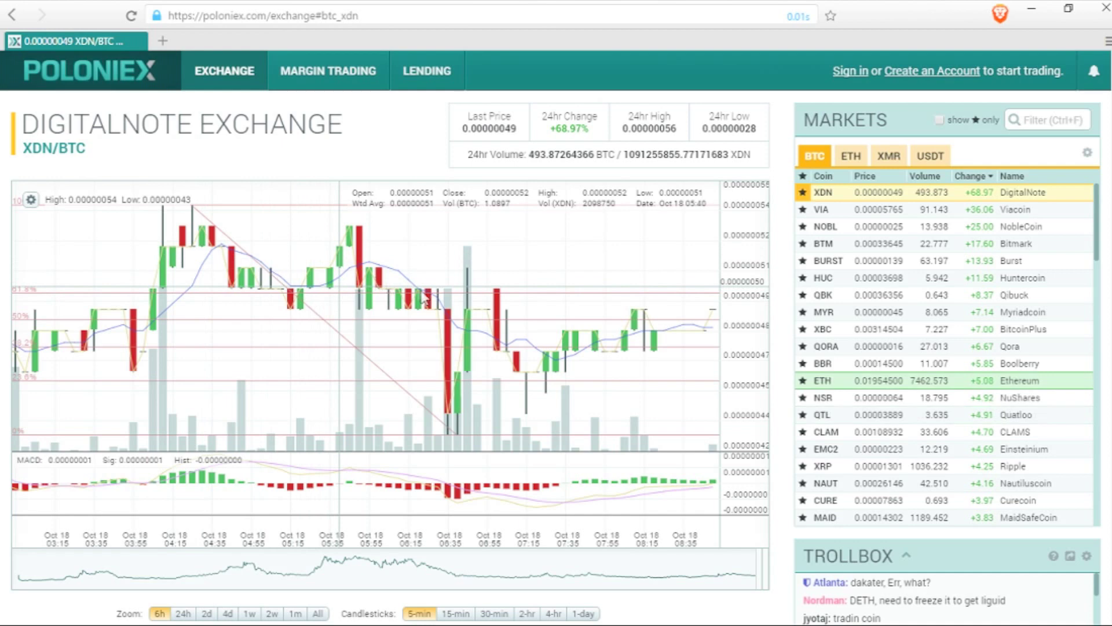
left_click(449, 415)
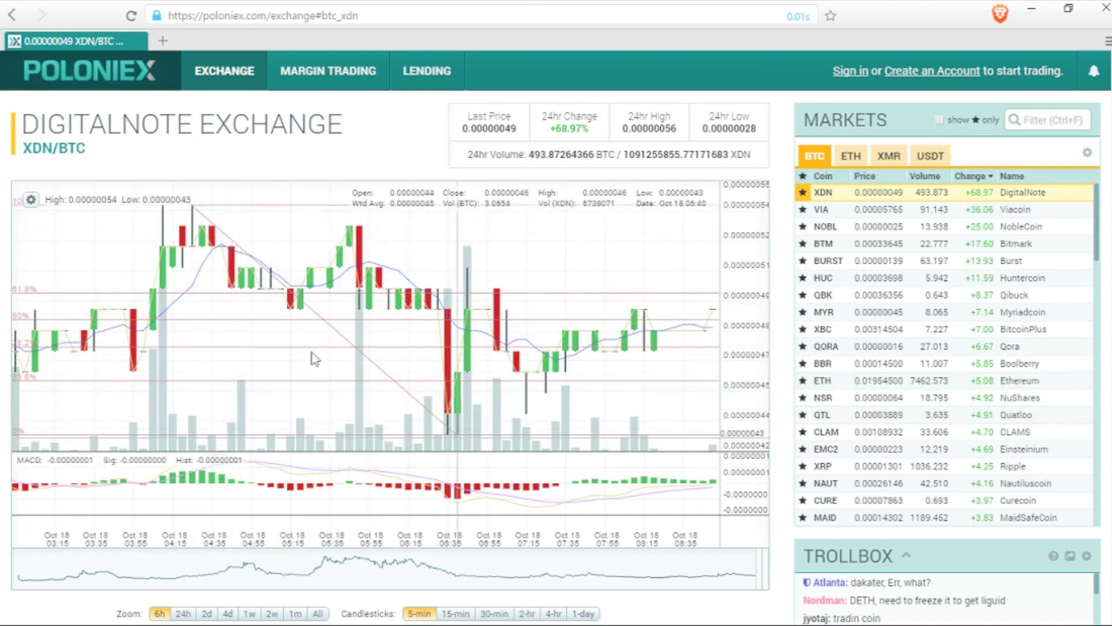
Hide the Fib Levels, EMA 1 and SMA overlays on the DigitalNote chart
left_click(32, 203)
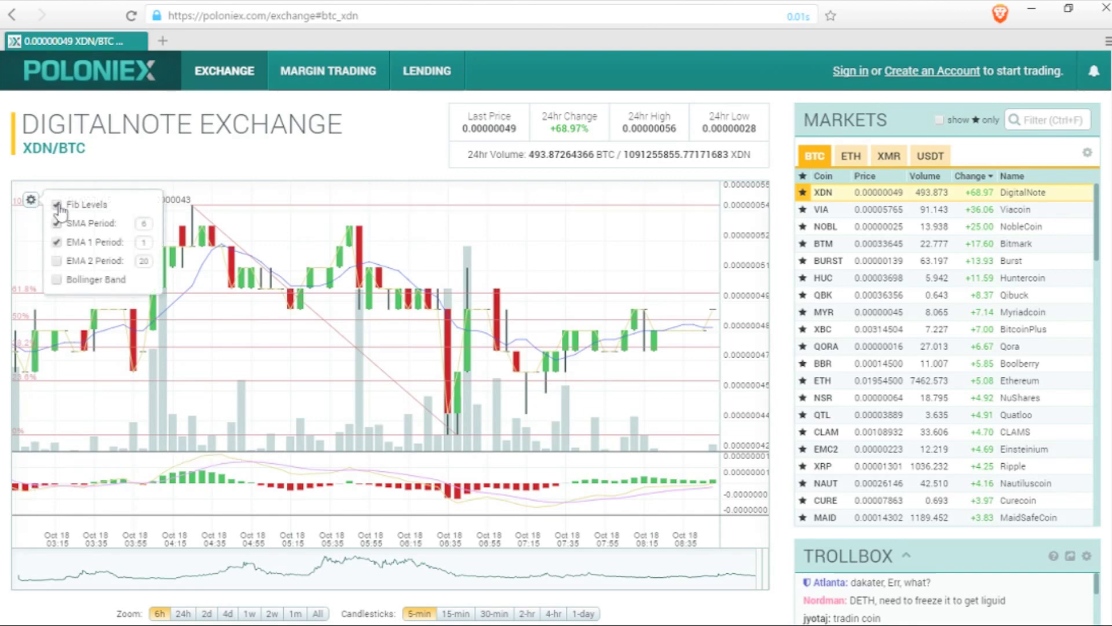
left_click(58, 206)
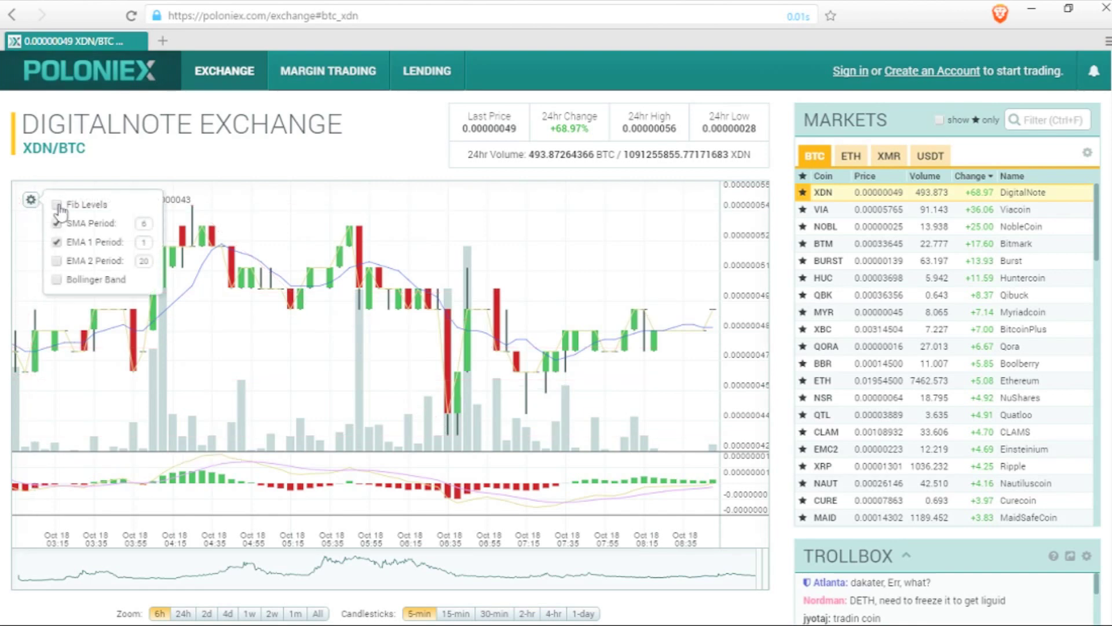
left_click(56, 243)
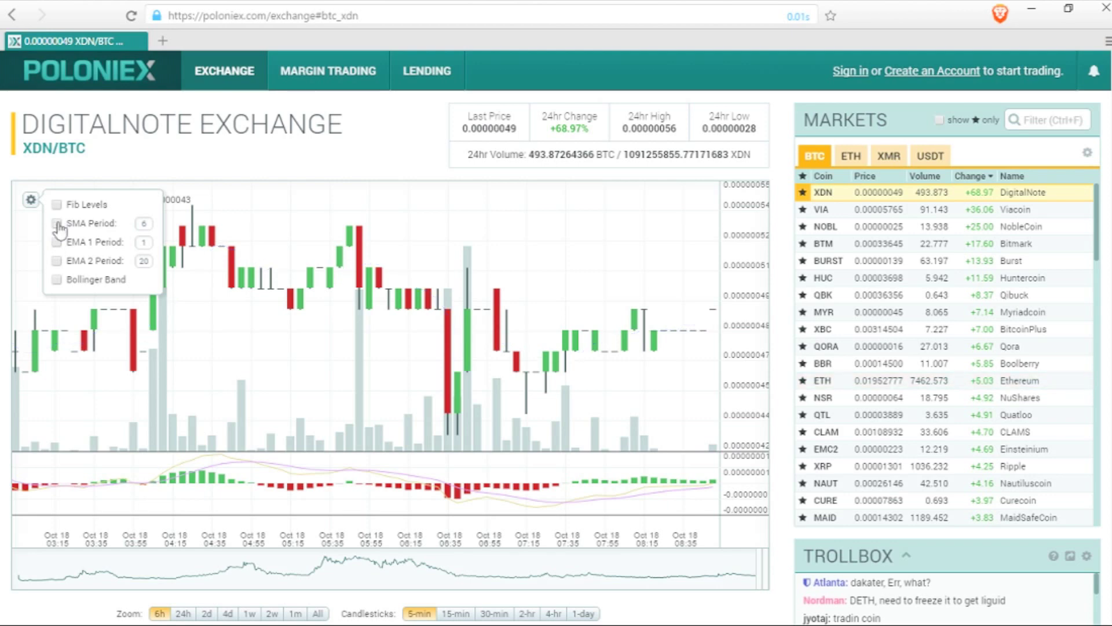
left_click(56, 224)
Try the Bollinger Band together with Fib Levels on the DigitalNote chart, and turn both off again
left_click(56, 280)
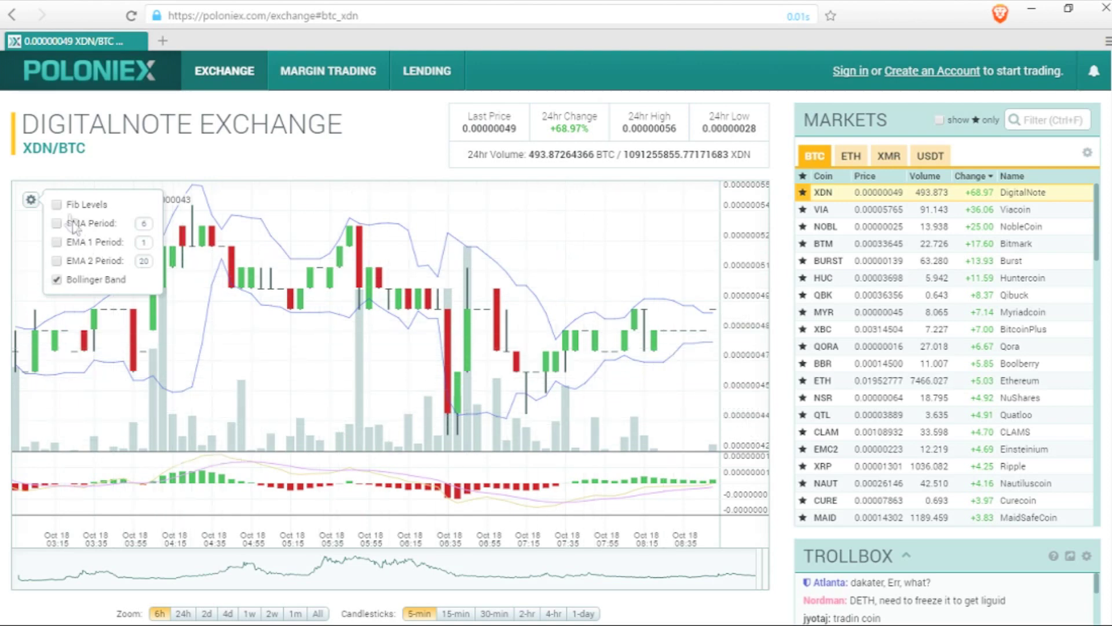
left_click(56, 205)
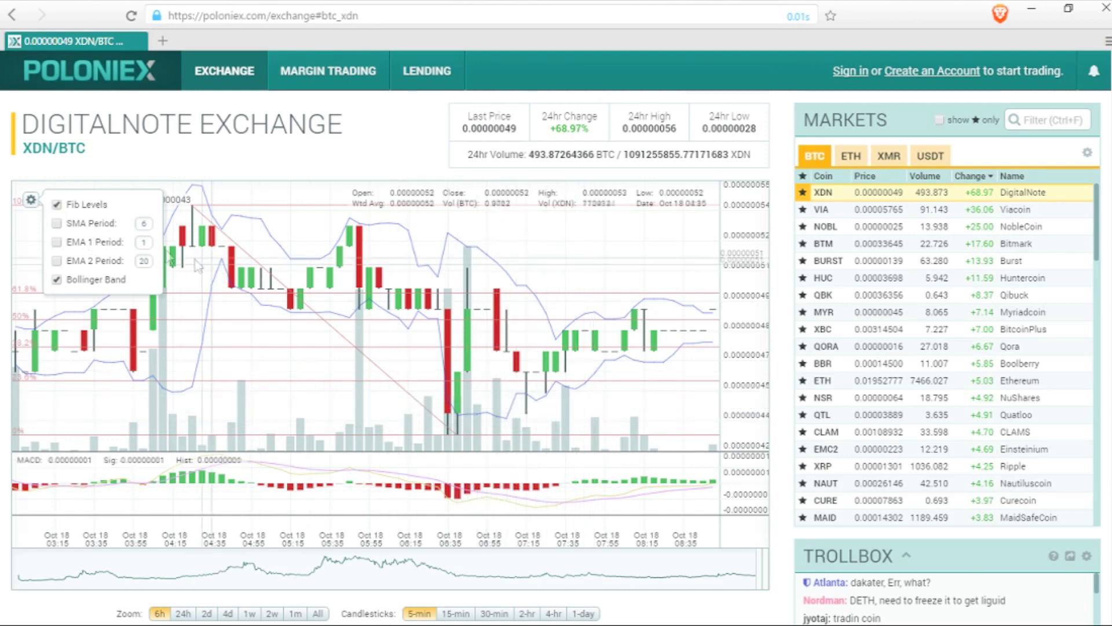
left_click(57, 205)
left_click(57, 280)
Switch the DigitalNote chart to 15-min candlesticks and zoom it to the 24h range
scroll(494, 275, "down", 4)
scroll(494, 276, "down", 2)
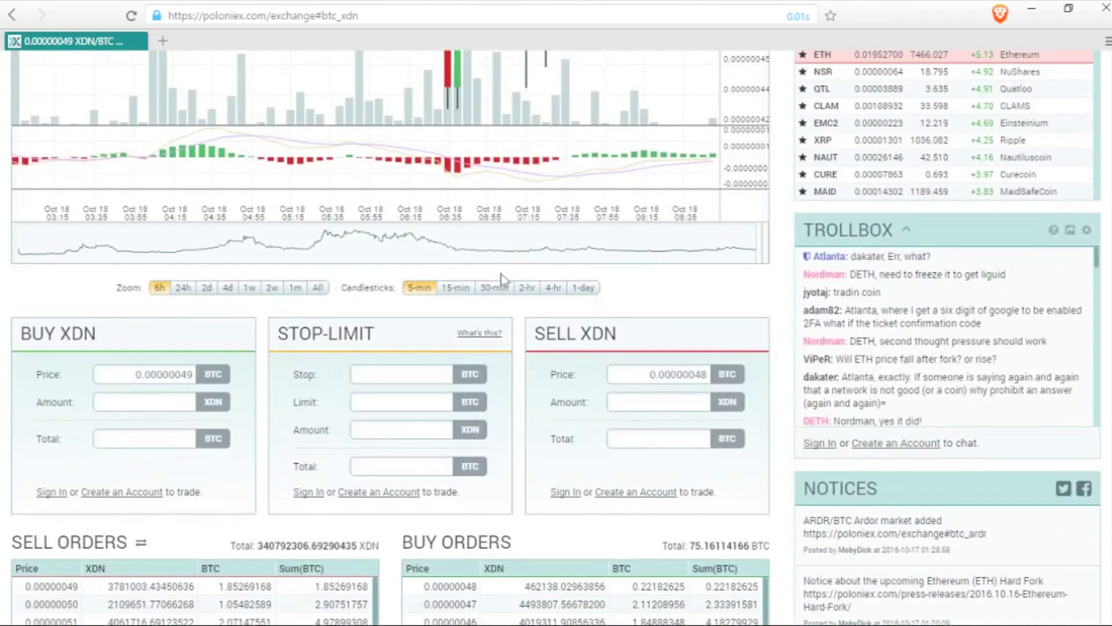
left_click(455, 289)
scroll(383, 307, "up", 6)
scroll(383, 307, "down", 2)
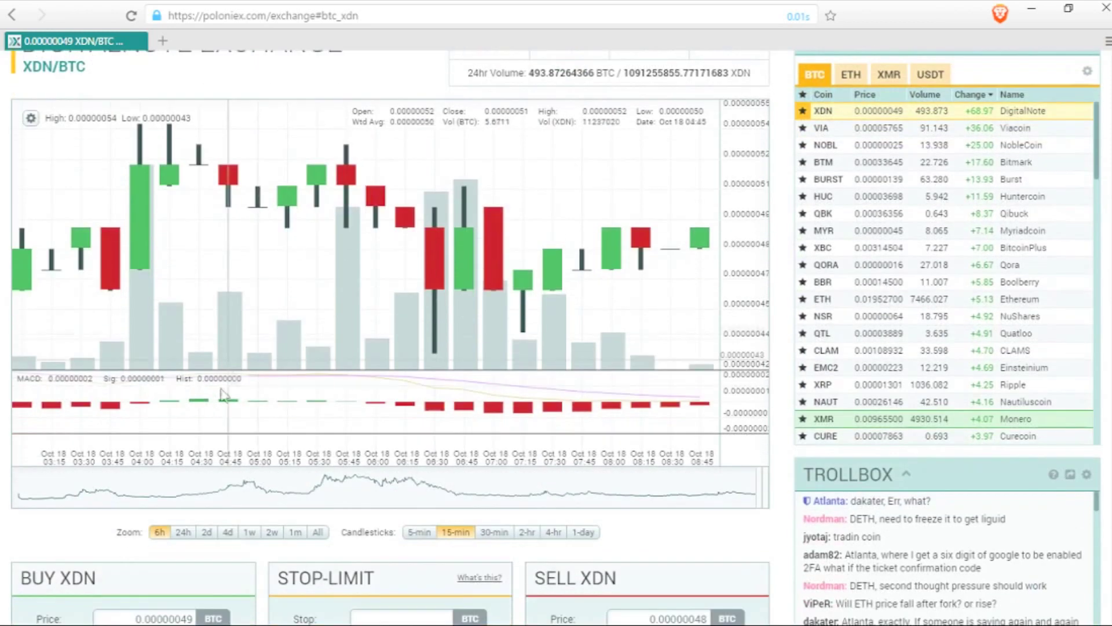
left_click(184, 533)
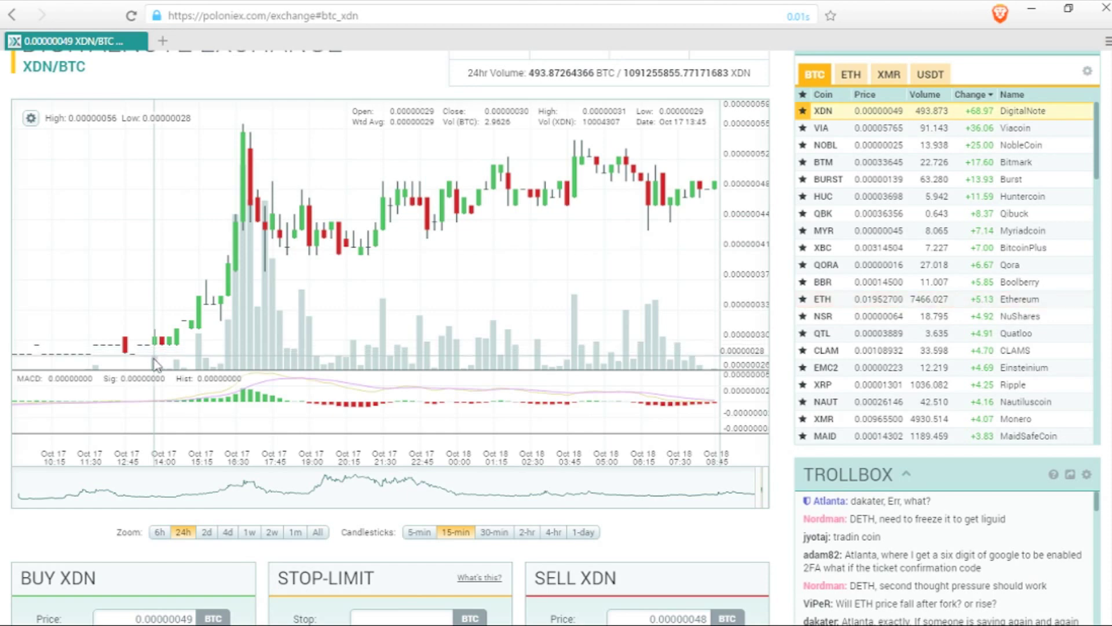
scroll(247, 260, "up", 2)
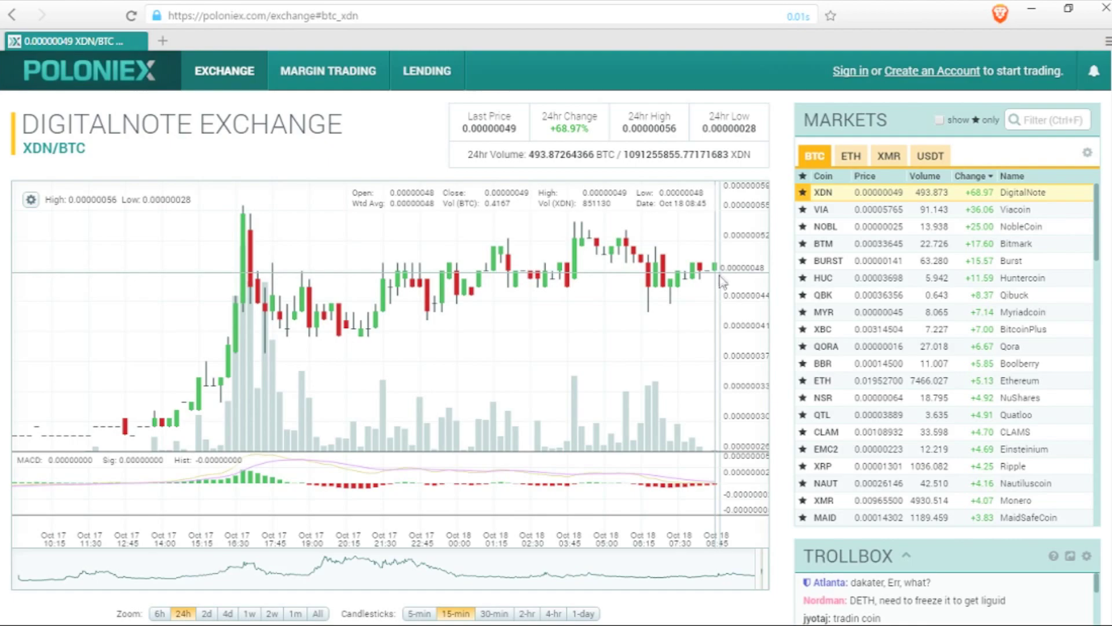
Open the Viacoin (VIA) market from the BTC markets list
scroll(495, 300, "down", 4)
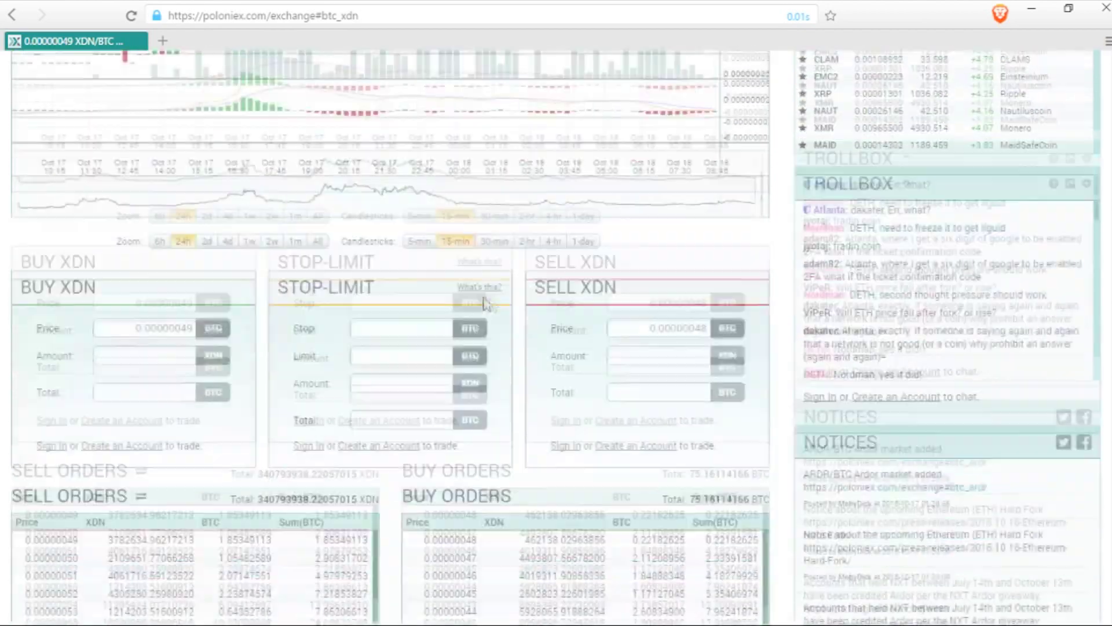
scroll(495, 300, "up", 4)
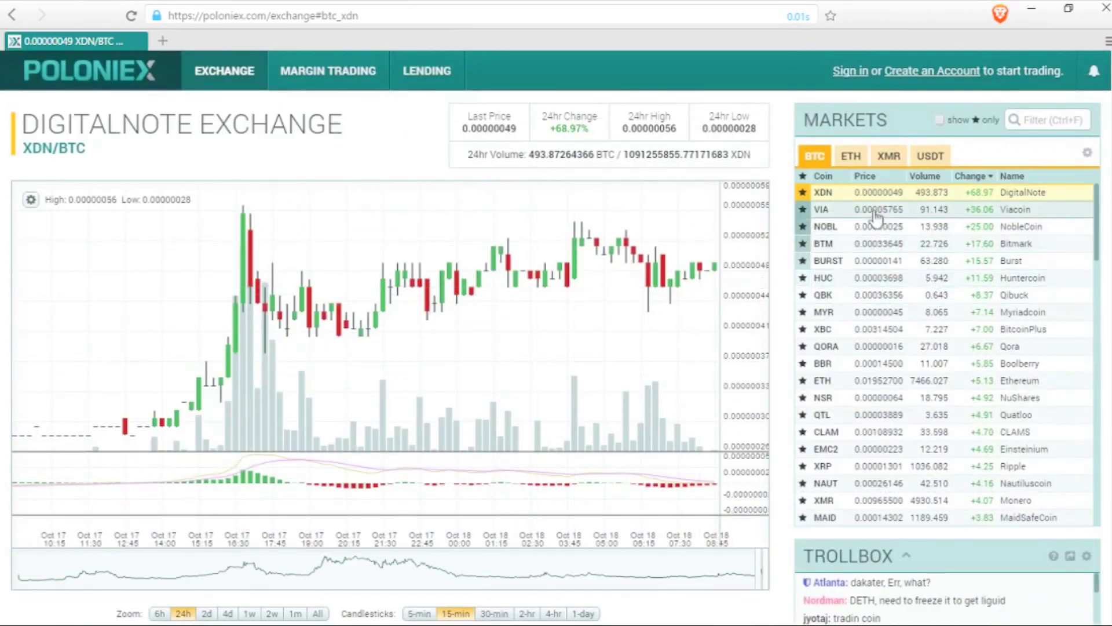
scroll(945, 288, "down", 3)
scroll(950, 301, "up", 3)
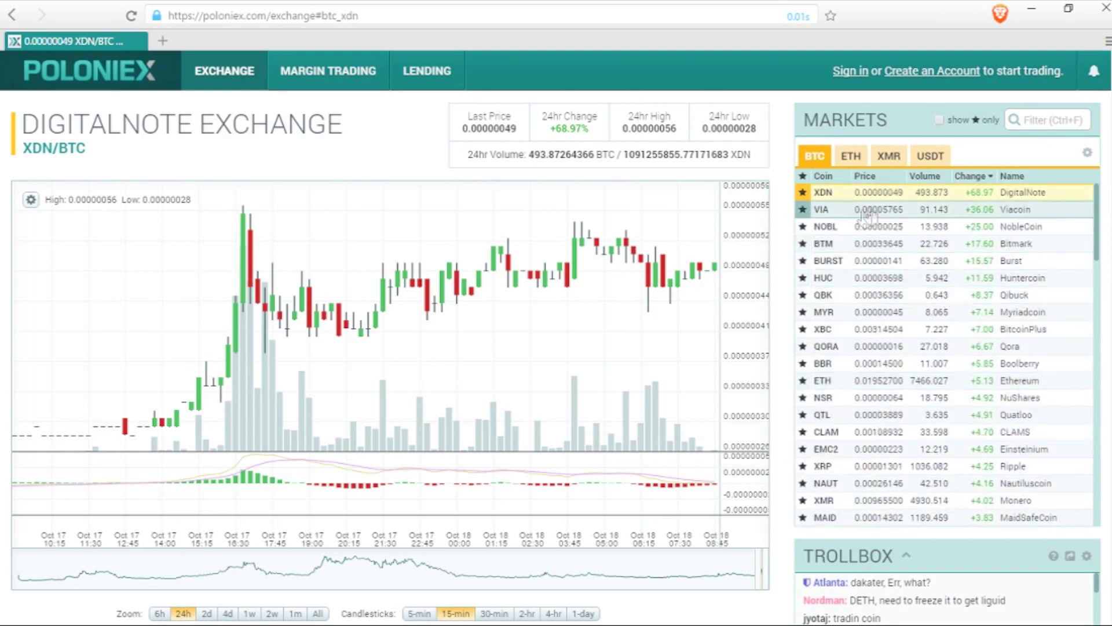
left_click(882, 214)
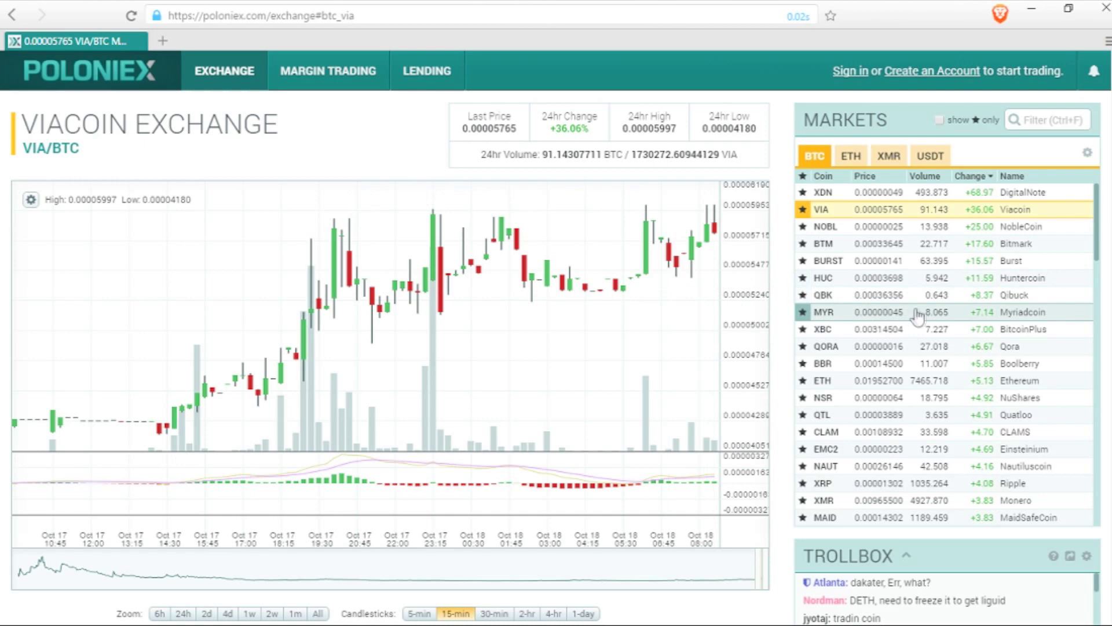
Sort the BTC markets by lowest change and open the 1Credit (1CR) market
scroll(920, 288, "down", 10)
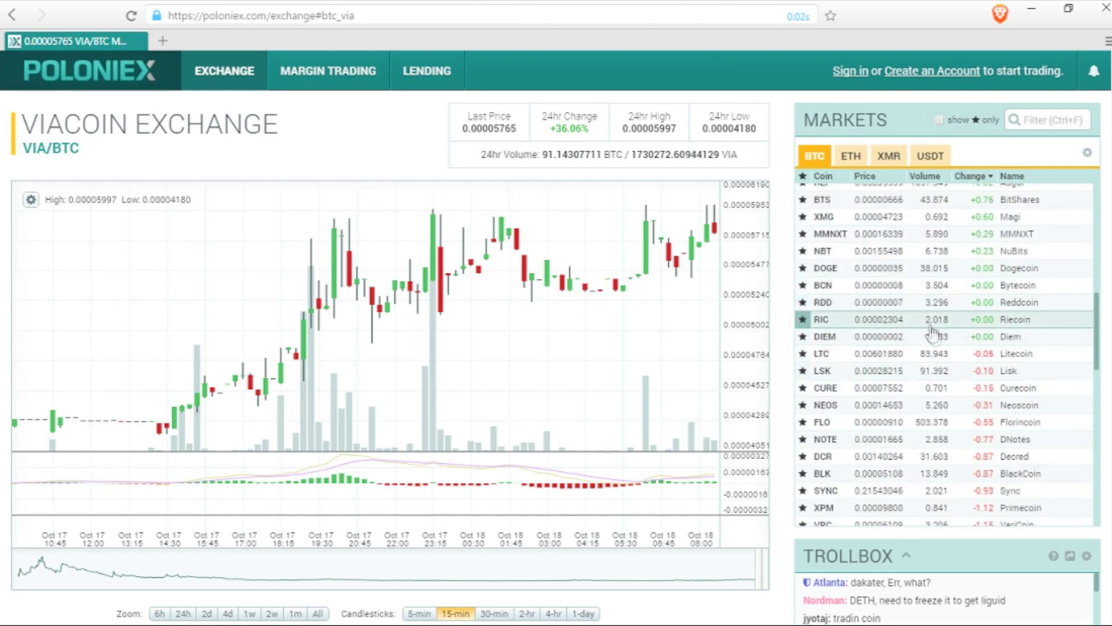
scroll(857, 318, "up", 10)
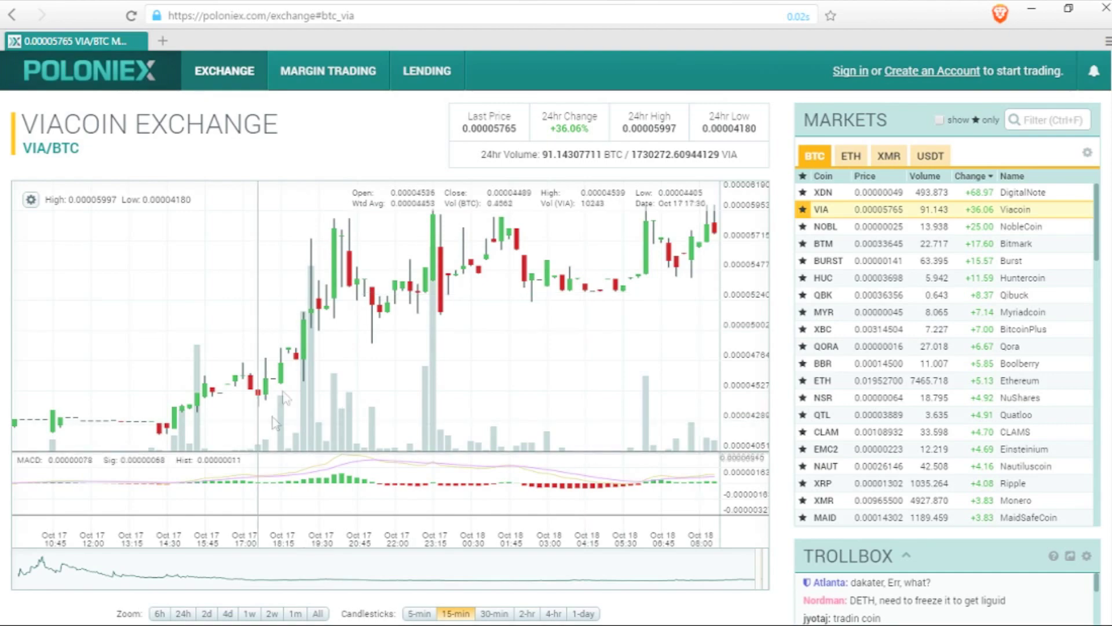
scroll(974, 281, "down", 5)
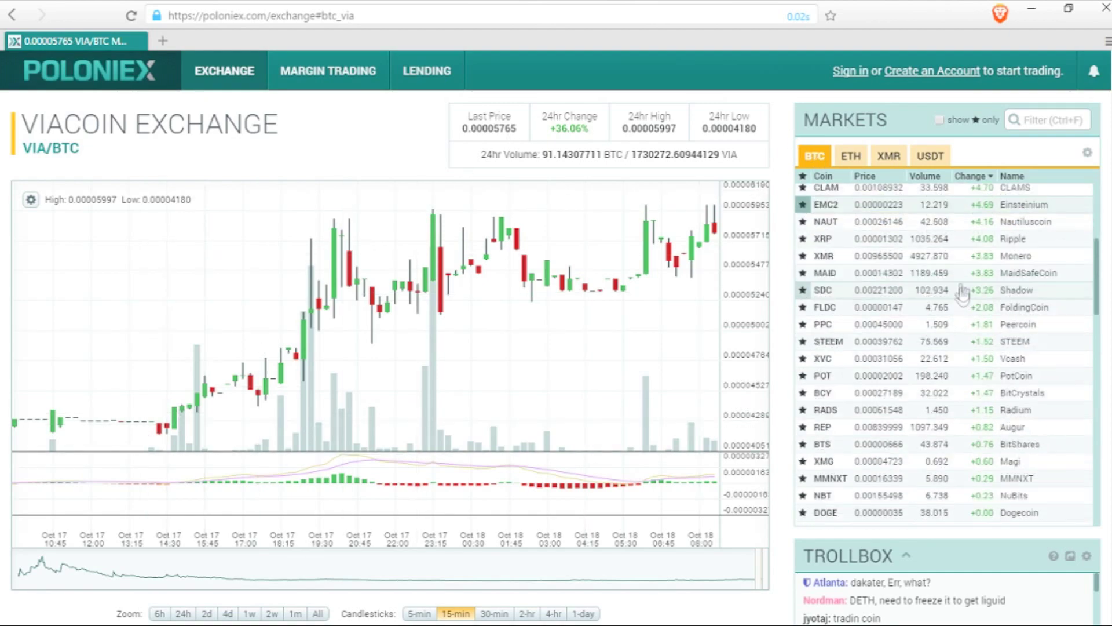
scroll(994, 209, "up", 5)
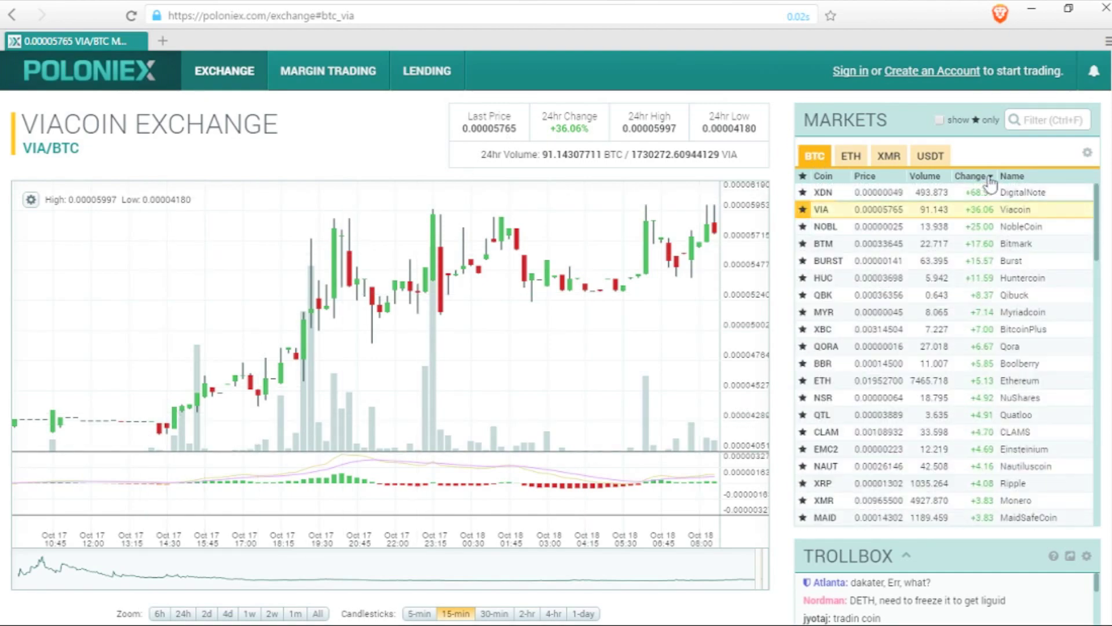
left_click(990, 178)
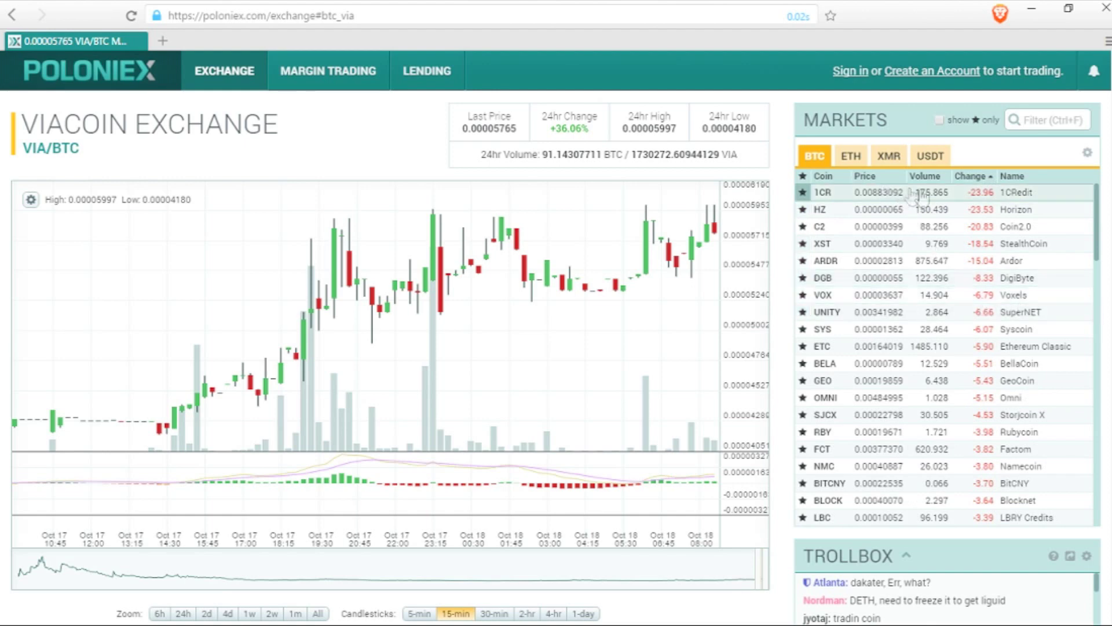
left_click(905, 196)
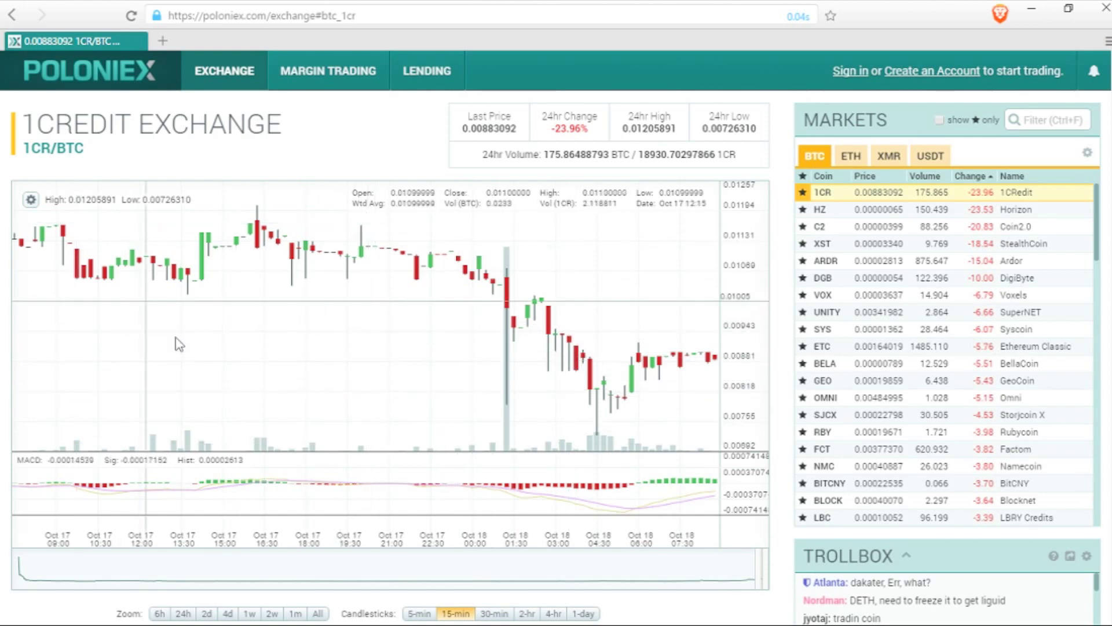
Examine the price, amount and total fields of the Buy 1CR and Sell 1CR forms
scroll(178, 343, "down", 8)
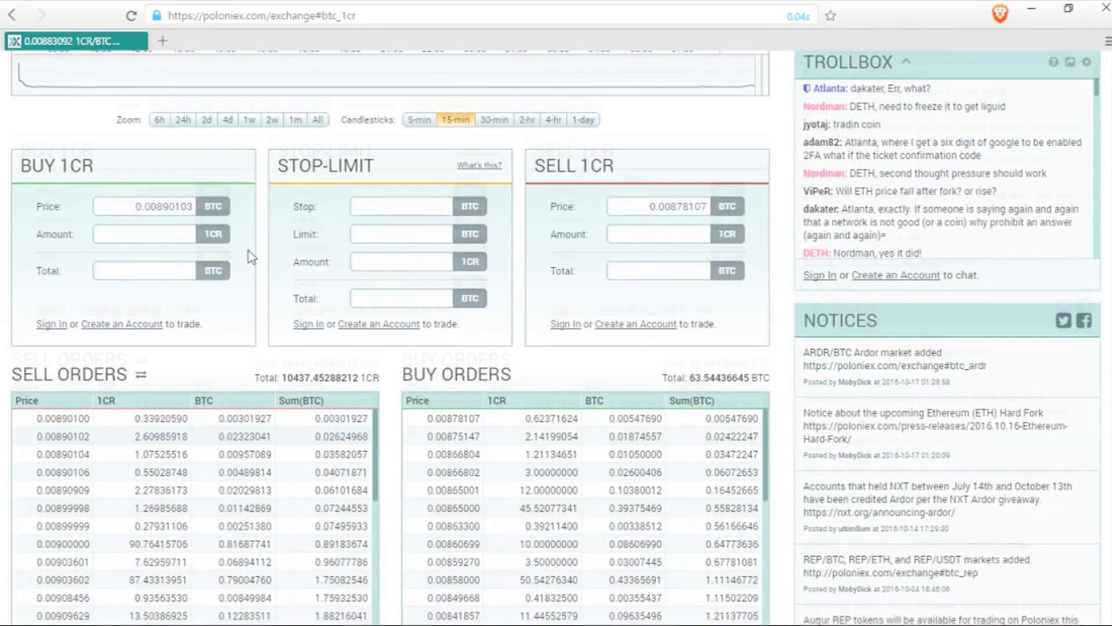
scroll(251, 250, "up", 3)
scroll(252, 249, "down", 3)
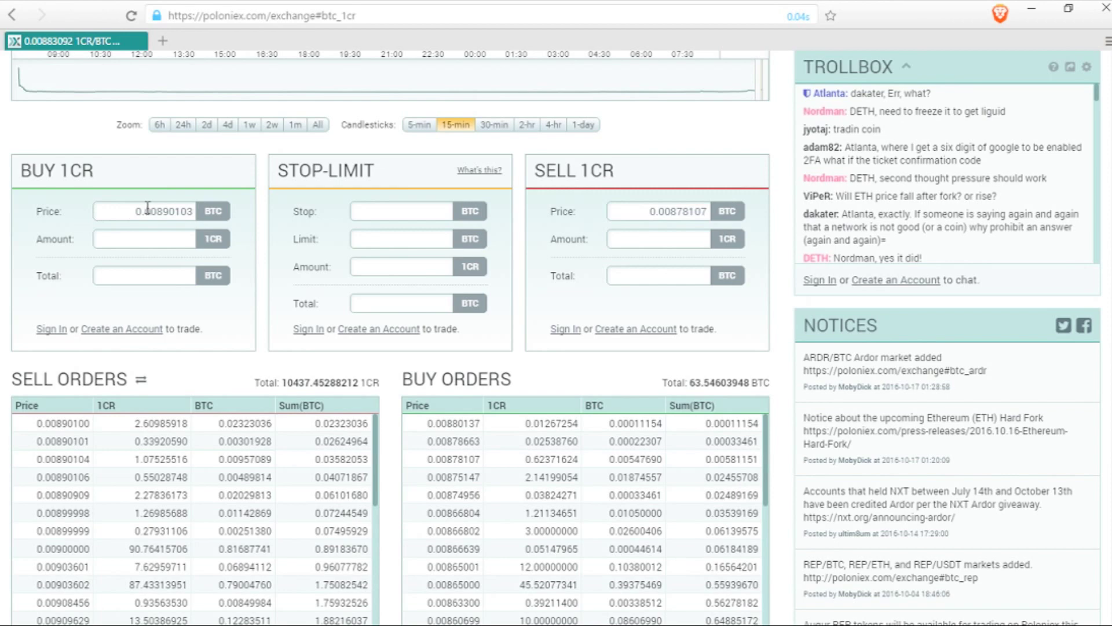
left_click(171, 239)
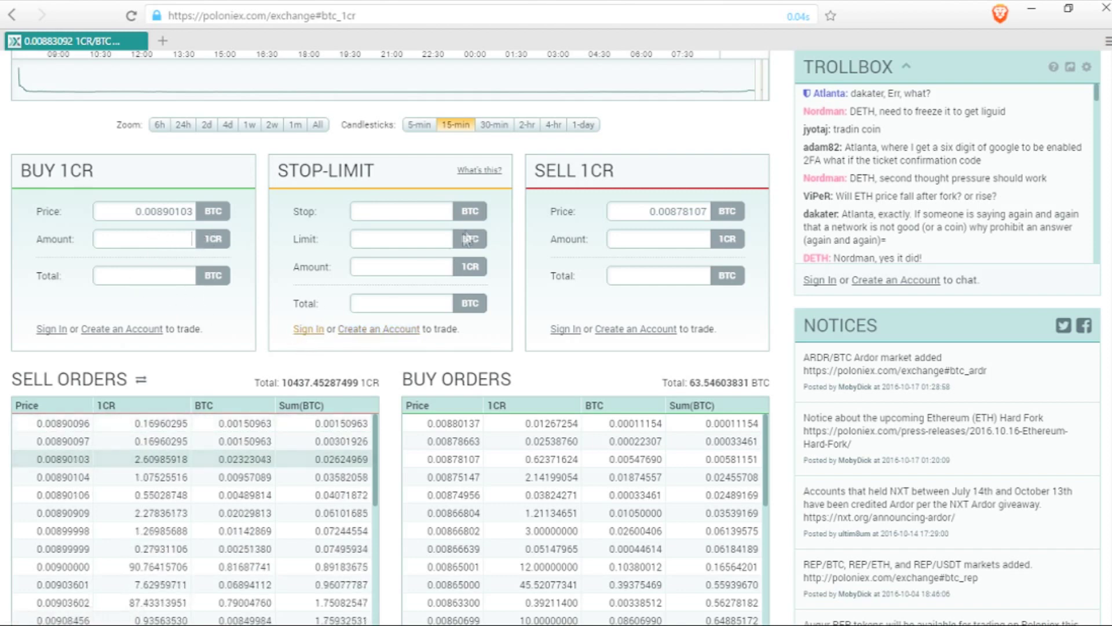
double_click(674, 212)
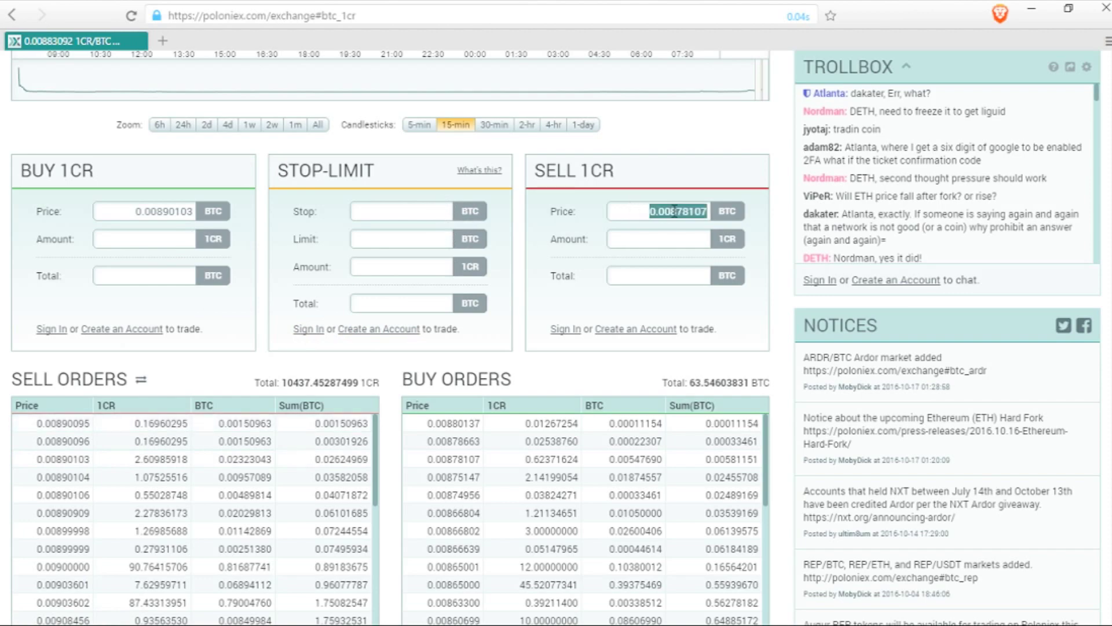
left_click(684, 243)
left_click(689, 275)
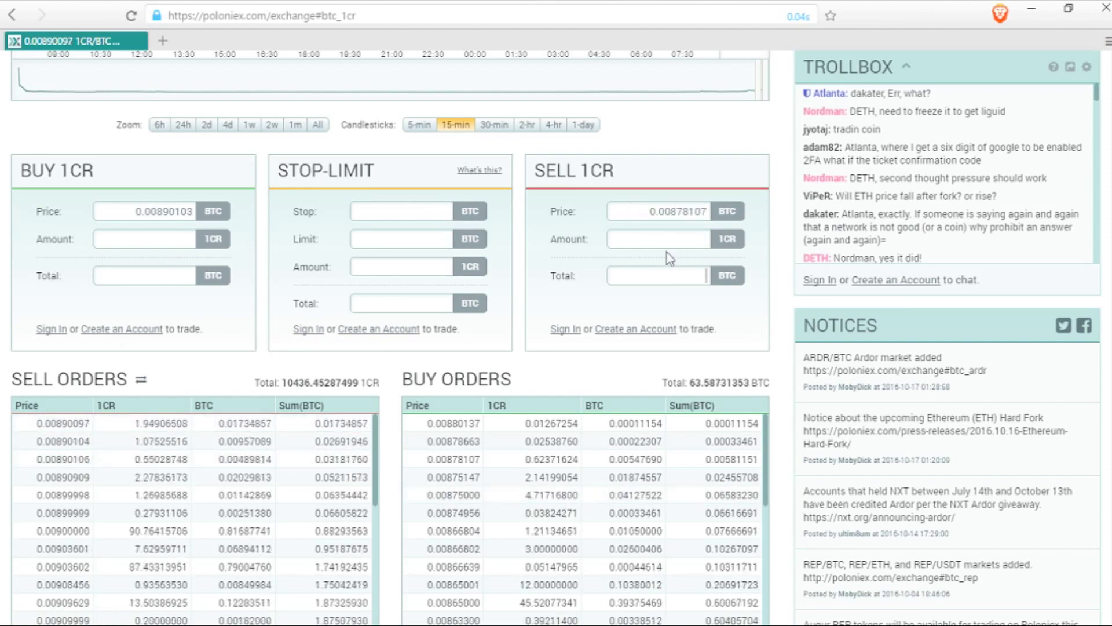
Look through the 1CR sell orders and buy orders lists
scroll(666, 252, "down", 3)
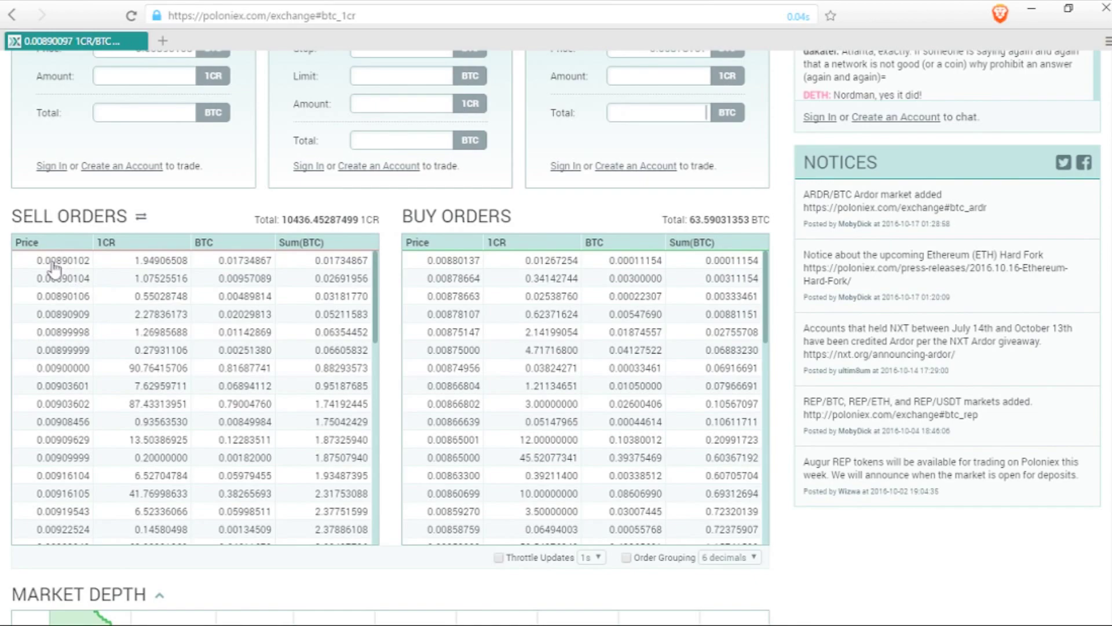
scroll(64, 290, "up", 3)
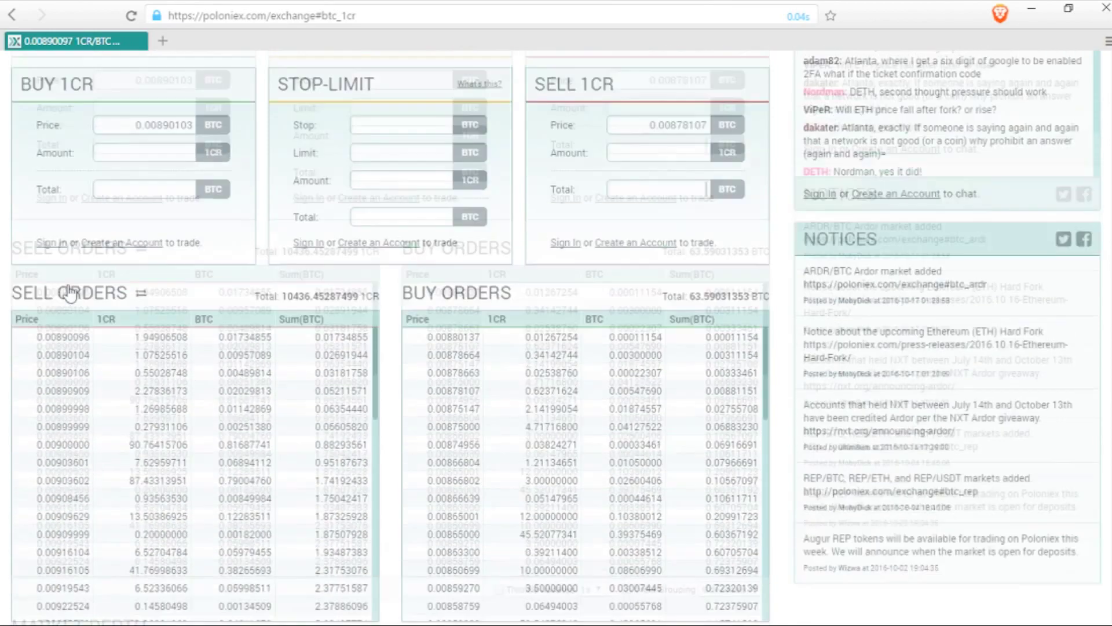
scroll(570, 346, "down", 6)
scroll(694, 289, "up", 2)
scroll(648, 208, "down", 2)
scroll(648, 208, "down", 8)
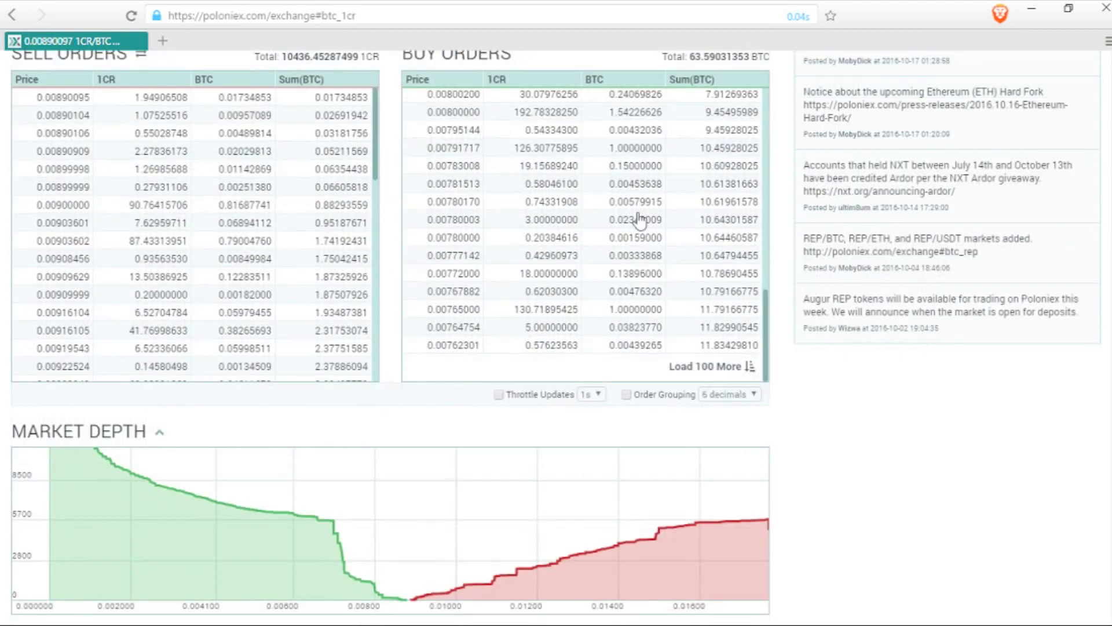
Examine the 1CR market depth chart and browse the trade history beneath it
scroll(864, 336, "down", 6)
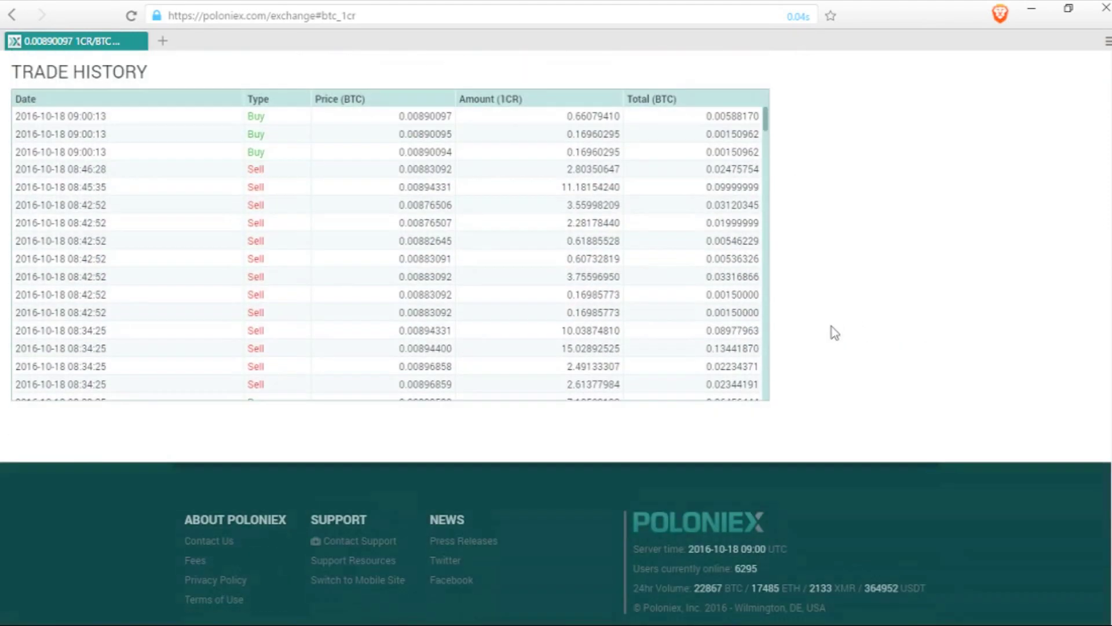
scroll(832, 326, "up", 2)
scroll(832, 326, "up", 3)
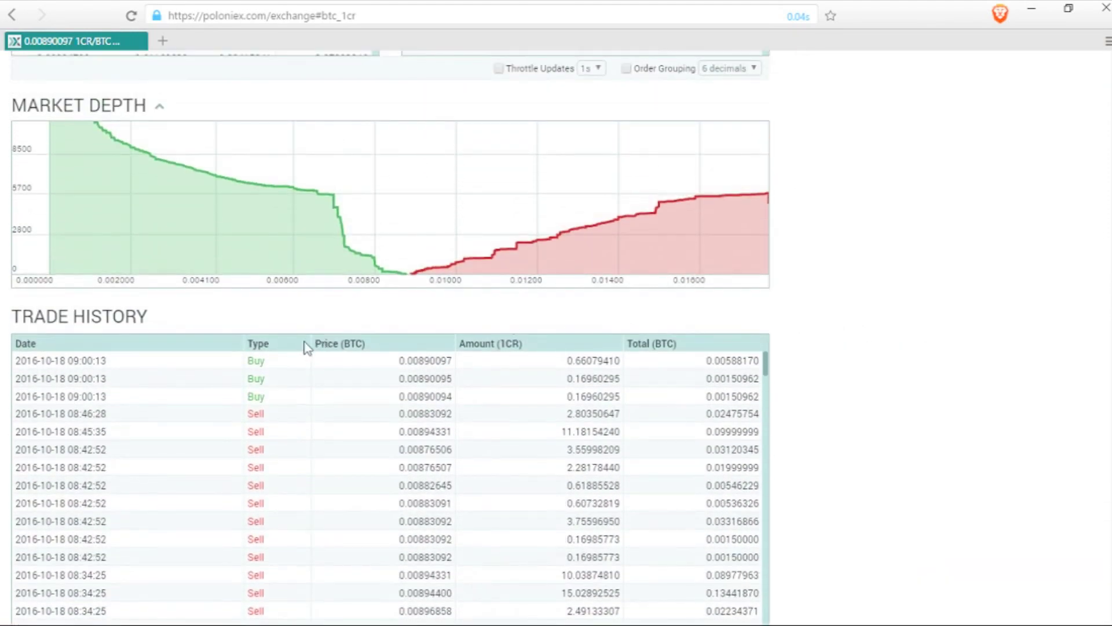
scroll(307, 348, "up", 2)
scroll(538, 426, "down", 2)
scroll(537, 426, "up", 3)
scroll(537, 427, "down", 3)
scroll(538, 426, "up", 7)
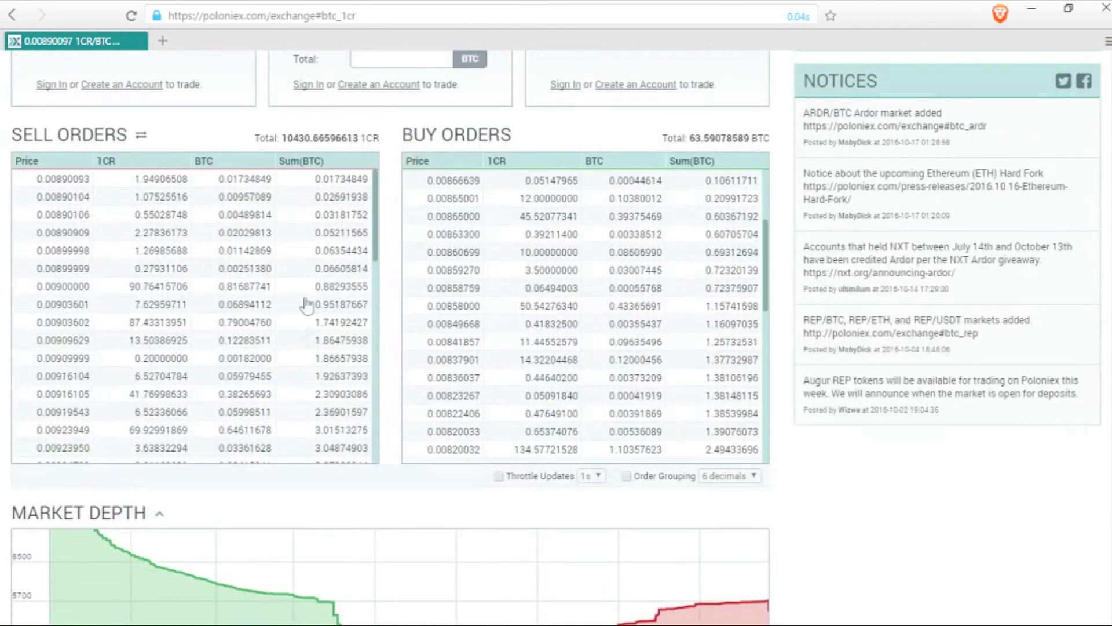
scroll(526, 405, "down", 5)
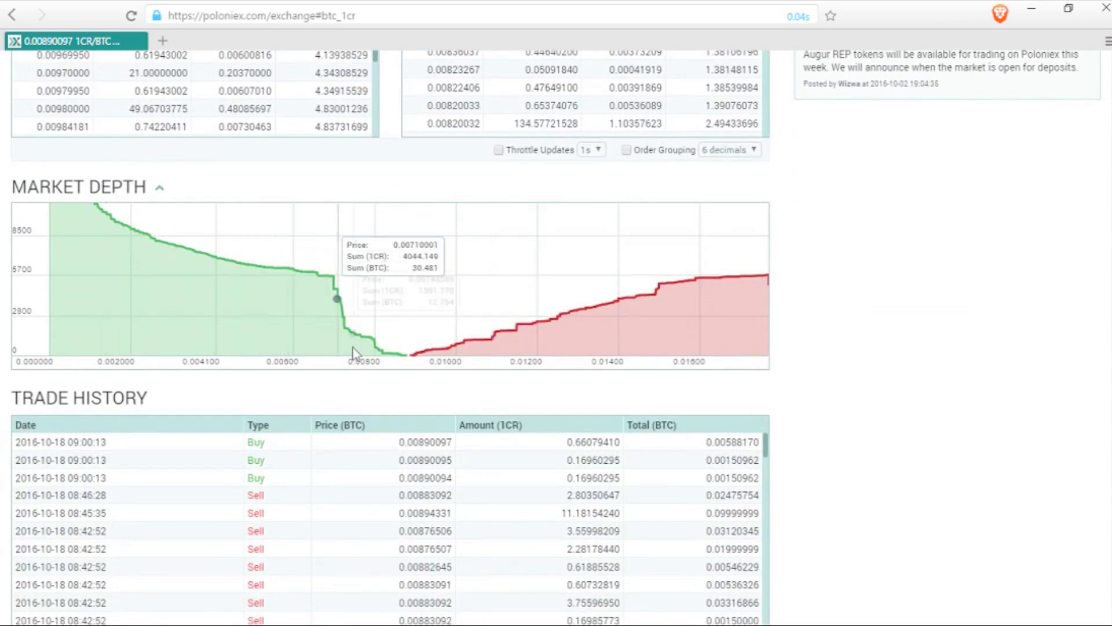
scroll(151, 328, "down", 4)
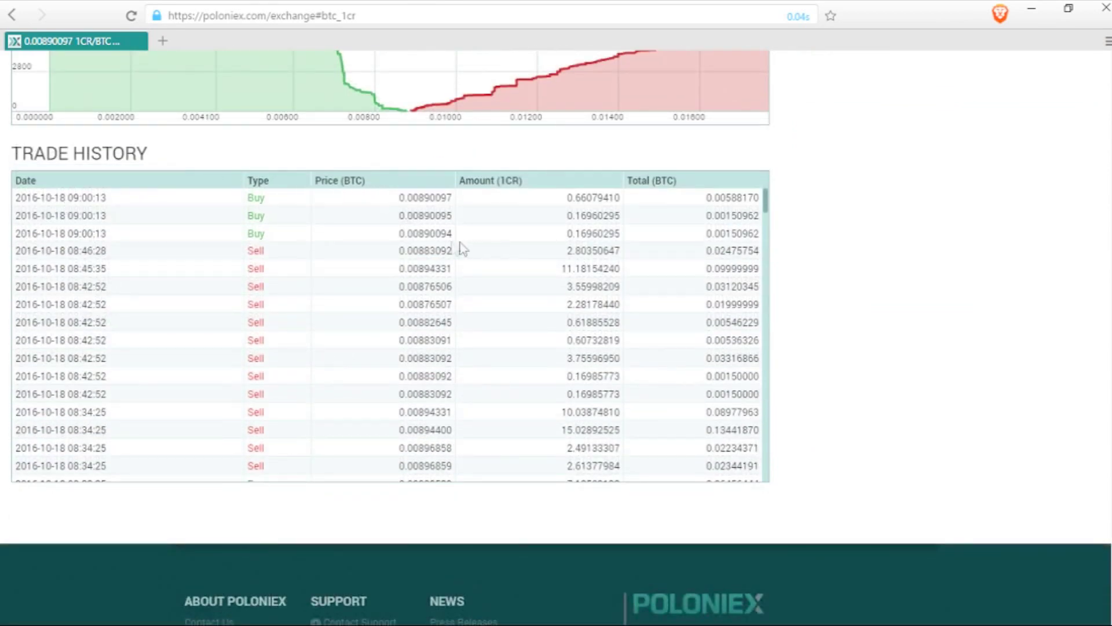
scroll(545, 337, "down", 12)
scroll(548, 336, "up", 6)
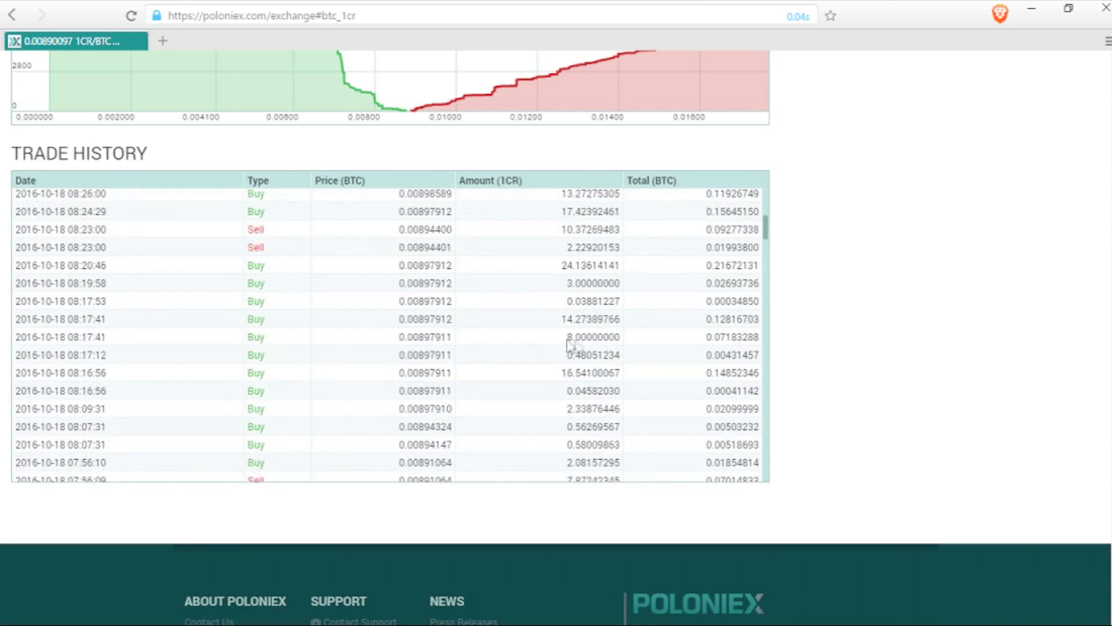
Return to the markets list and sort the BTC markets by highest change
scroll(559, 342, "up", 12)
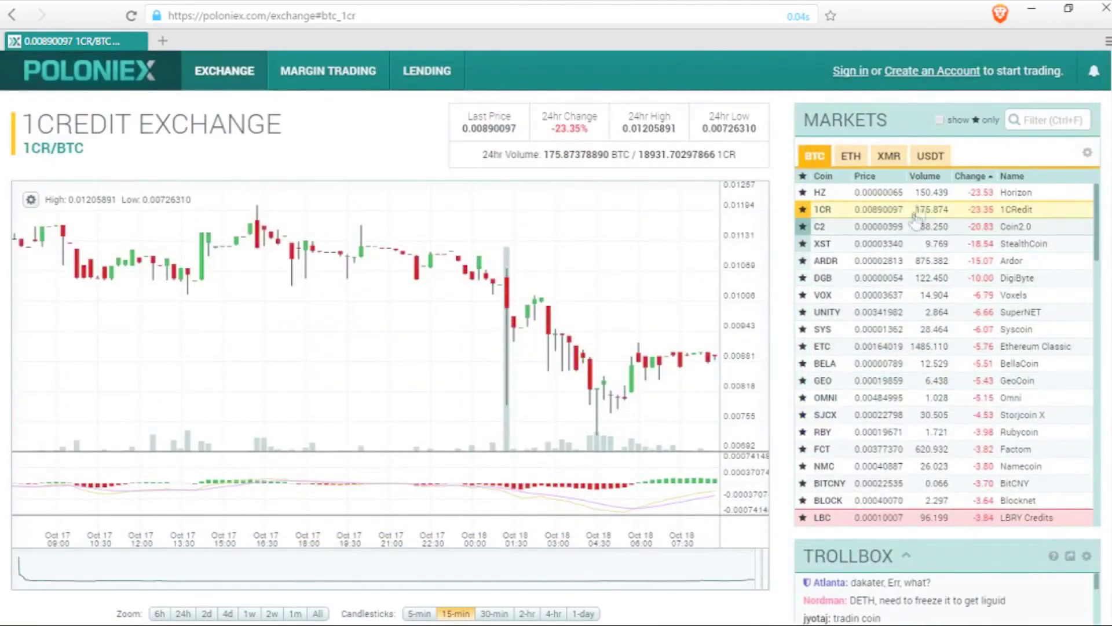
left_click(987, 176)
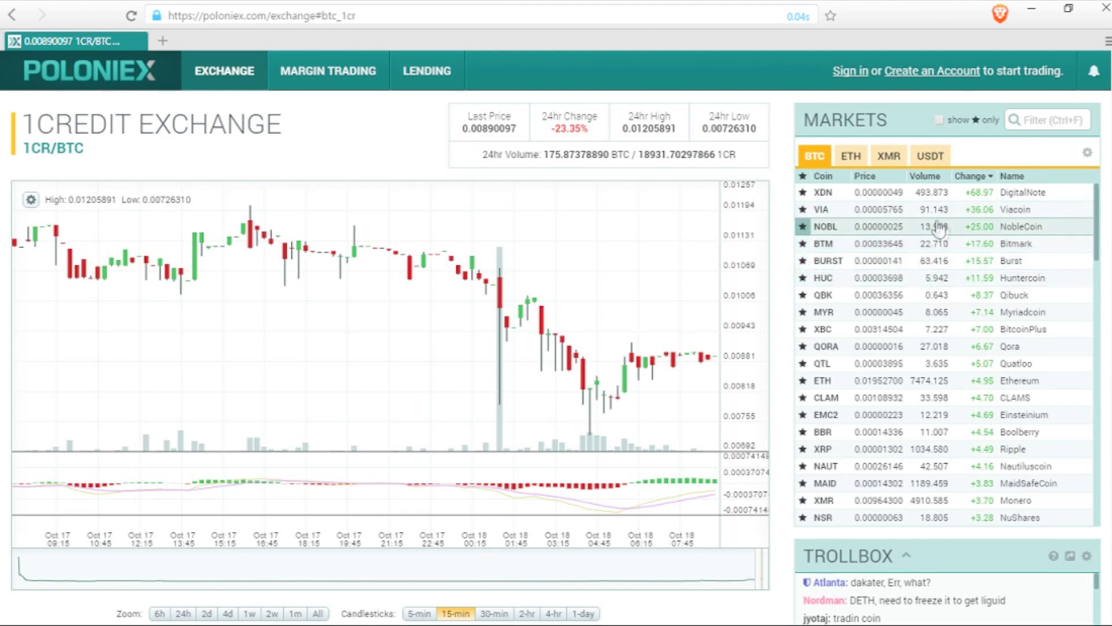
Open the Viacoin and Myriadcoin markets from the BTC list to view their price charts
left_click(913, 210)
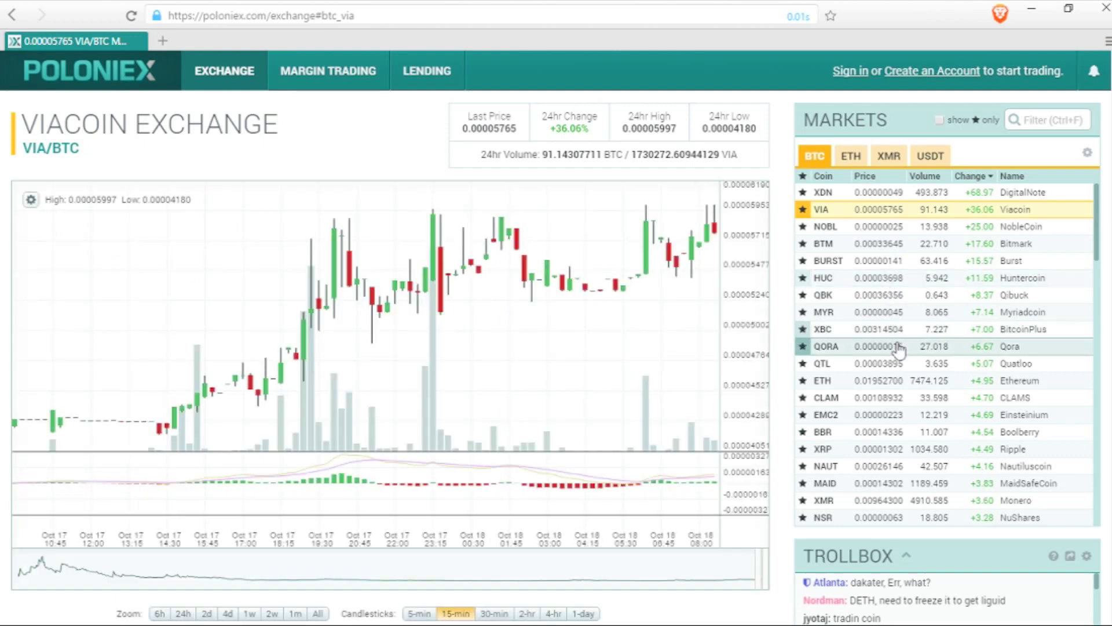
left_click(887, 311)
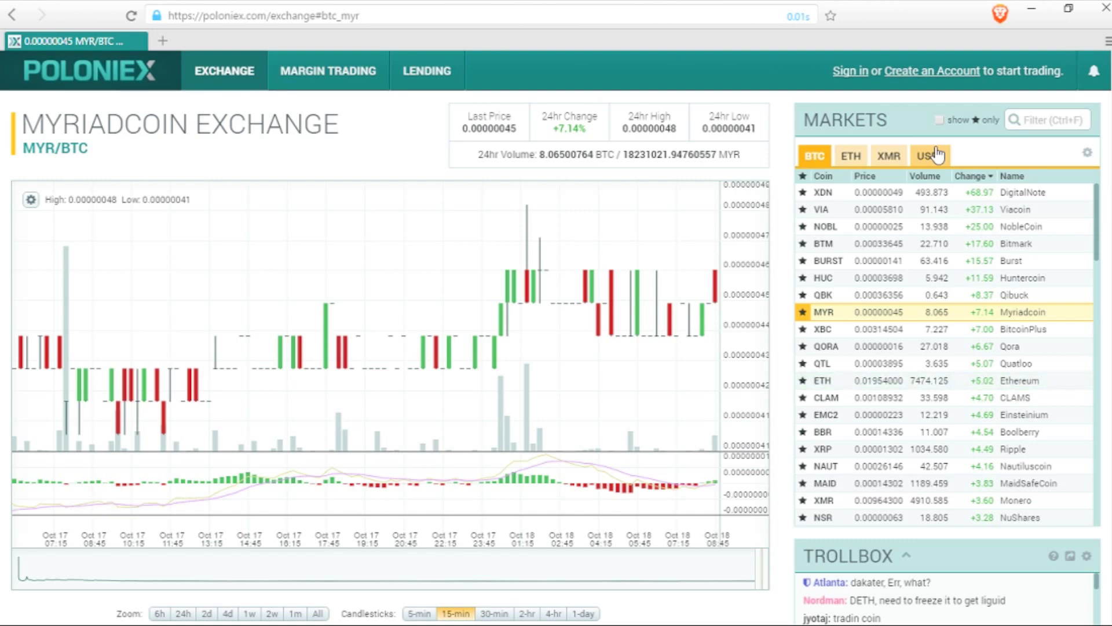
Open the Ethereum chart from the USDT markets, and return the market list to BTC
left_click(931, 163)
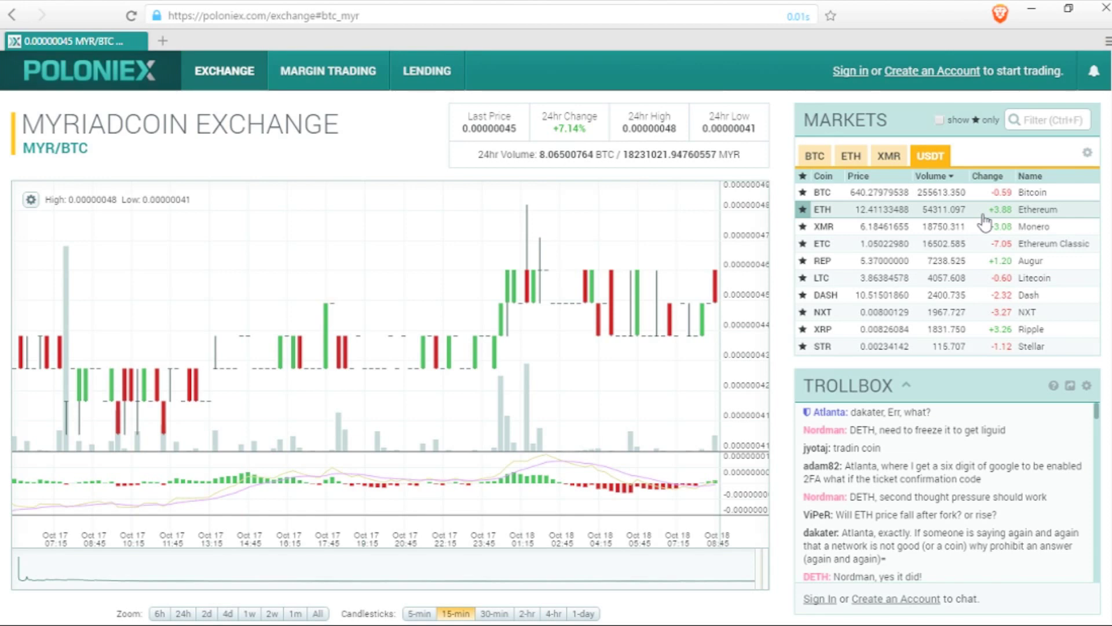
left_click(852, 212)
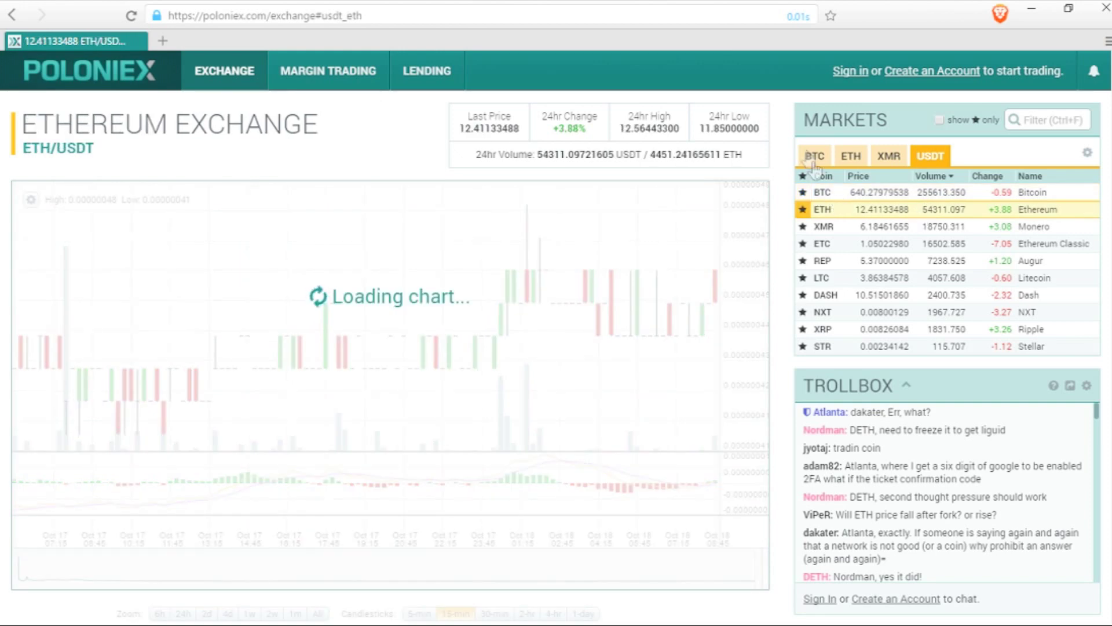
left_click(825, 158)
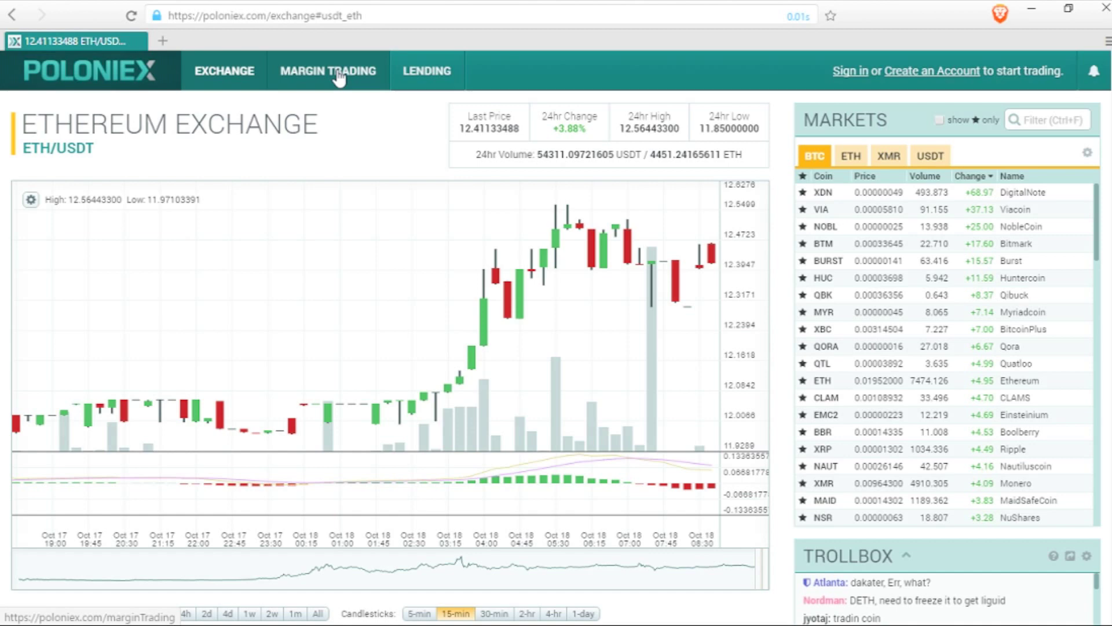
Open the margin trading page and examine its Buy ETH, Stop-Limit and Sell ETH forms
left_click(339, 75)
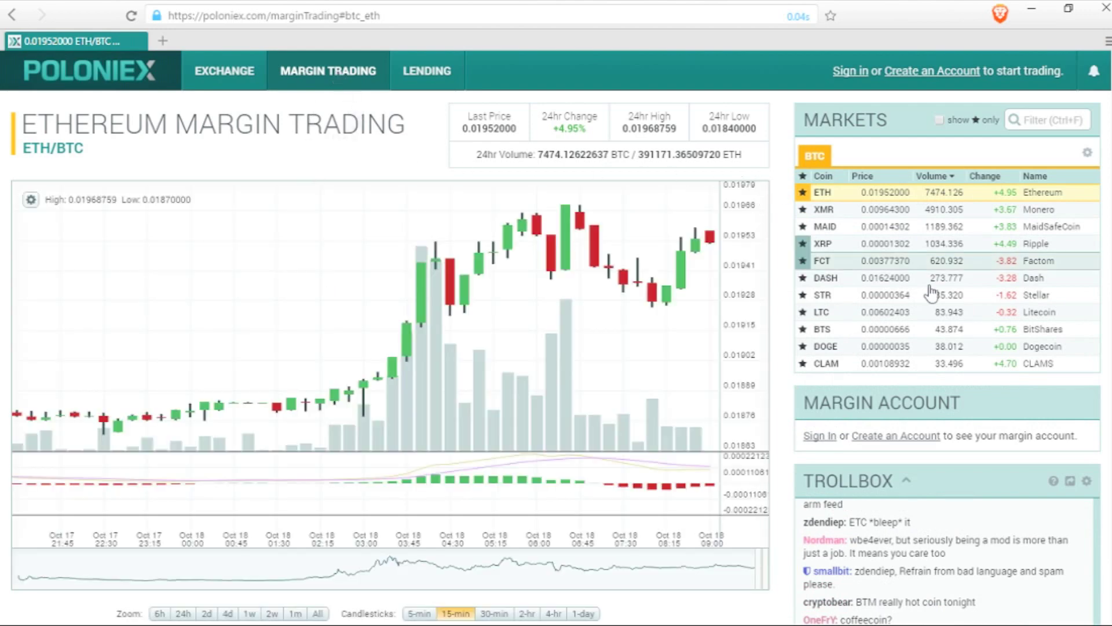
scroll(918, 316, "down", 3)
scroll(926, 297, "up", 2)
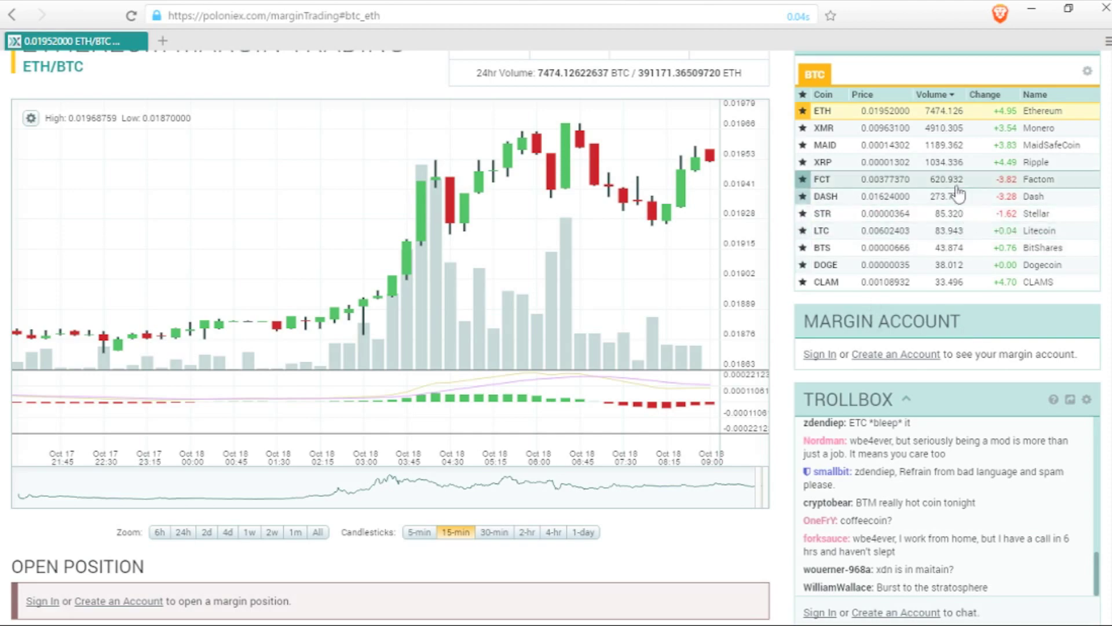
scroll(924, 185, "down", 6)
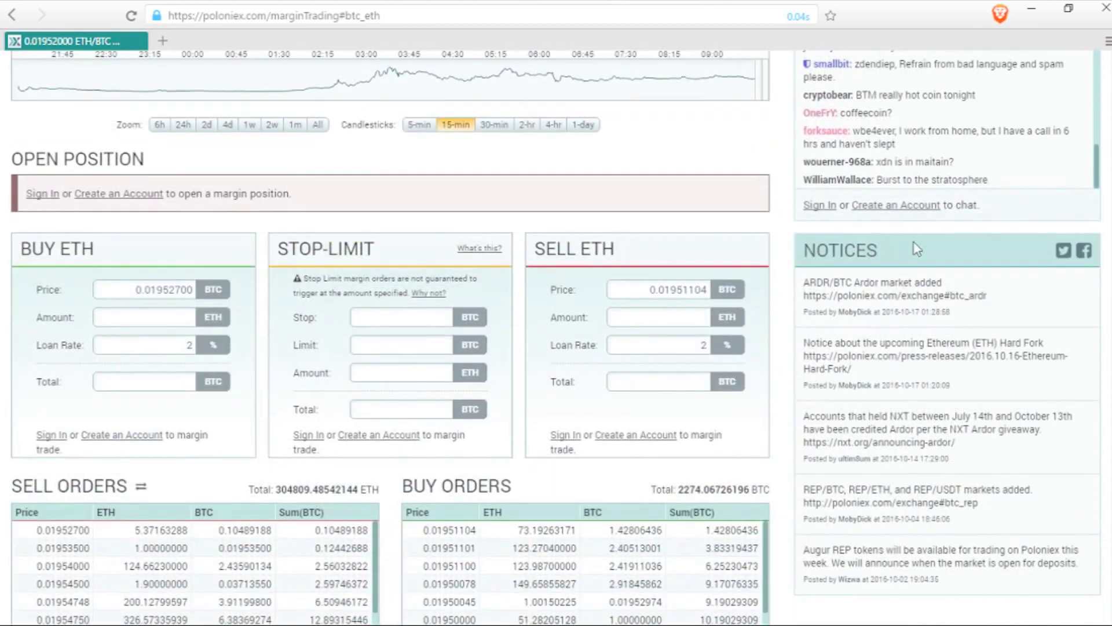
scroll(917, 253, "up", 1)
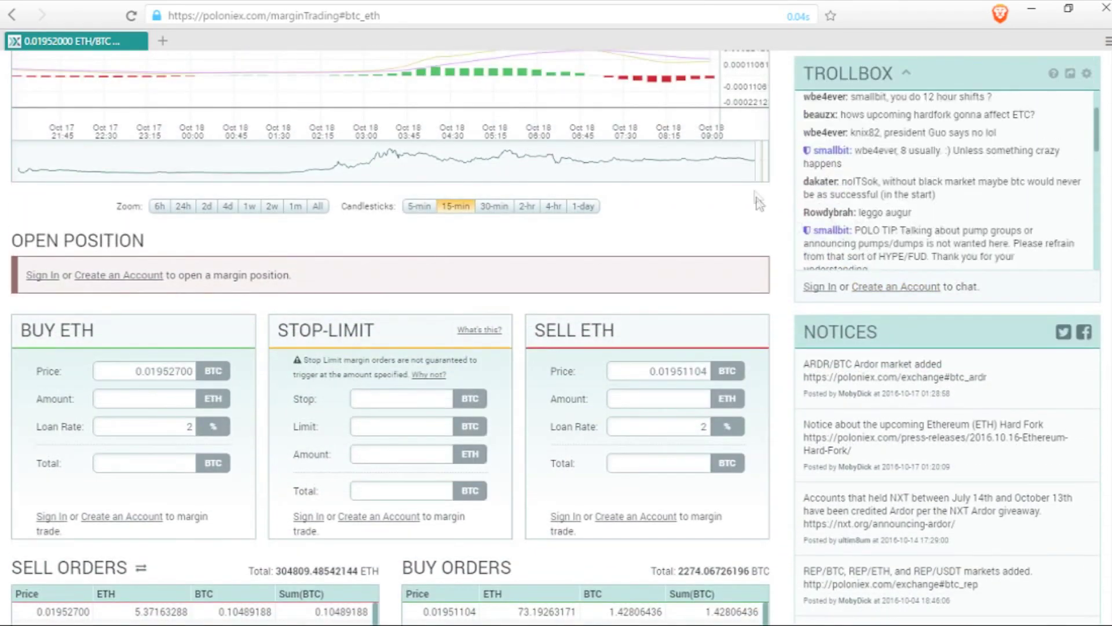
scroll(762, 199, "up", 7)
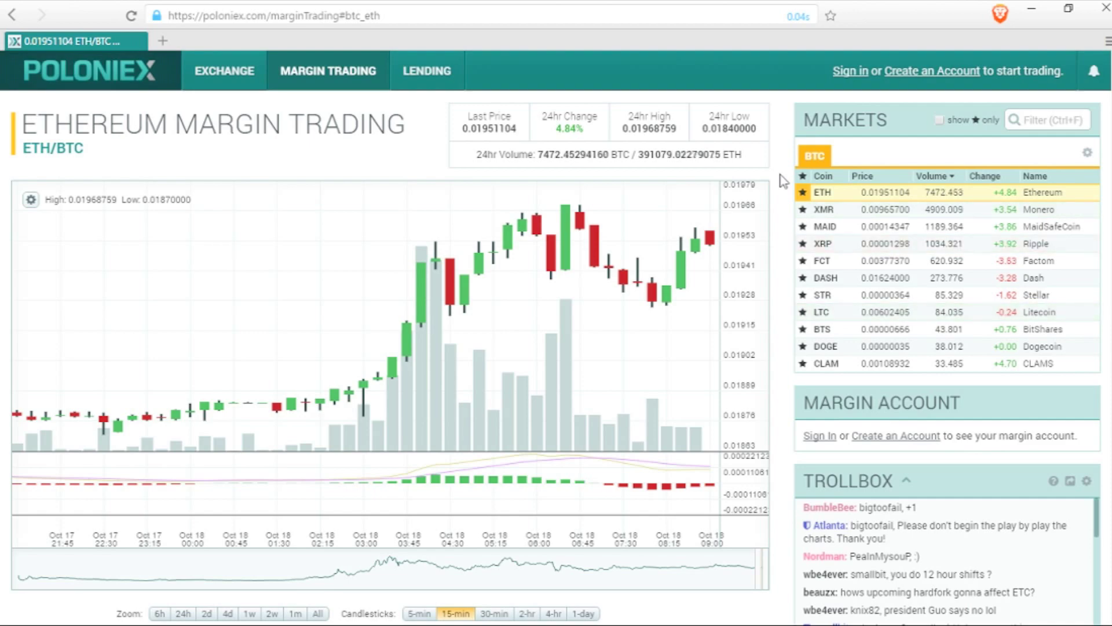
Look through the ETH margin order books, market depth chart and trade history, and return to the price chart
scroll(782, 163, "down", 12)
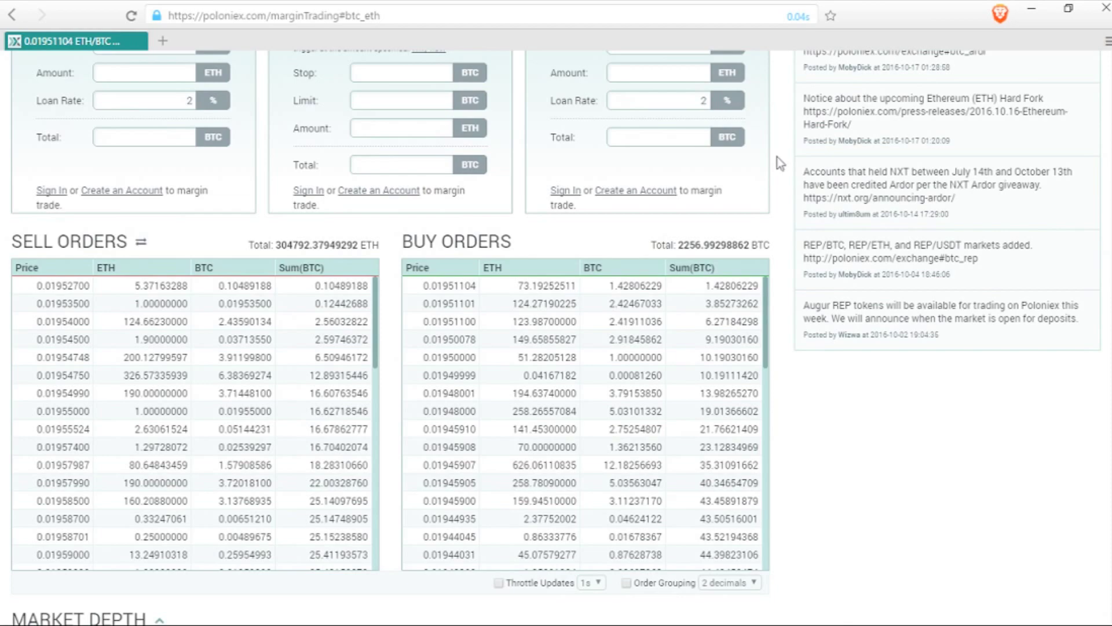
scroll(782, 187, "down", 5)
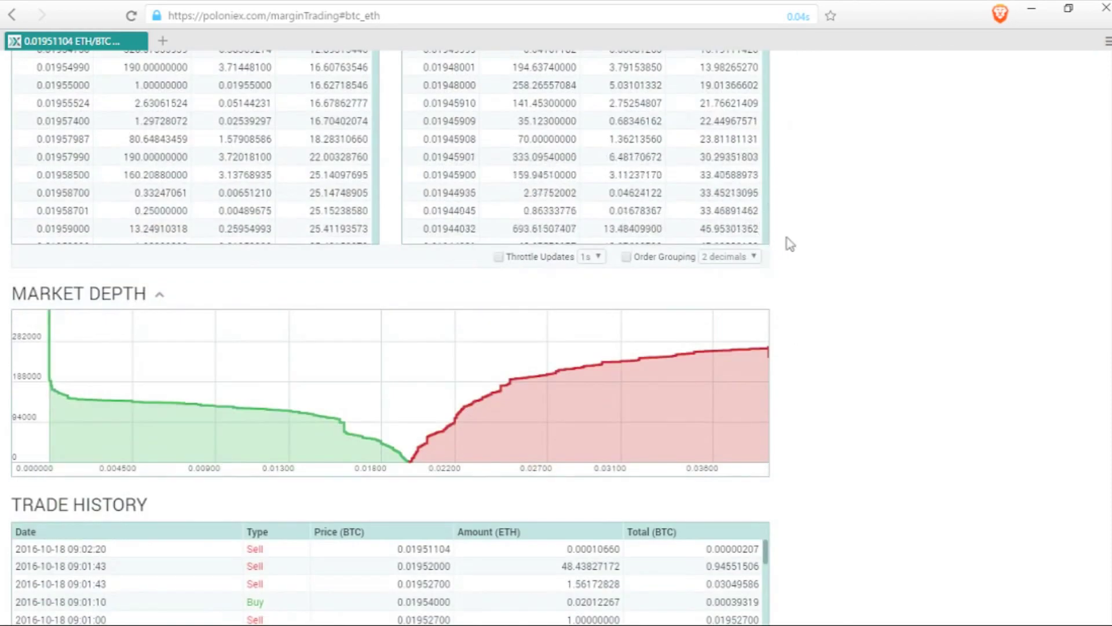
scroll(790, 243, "down", 6)
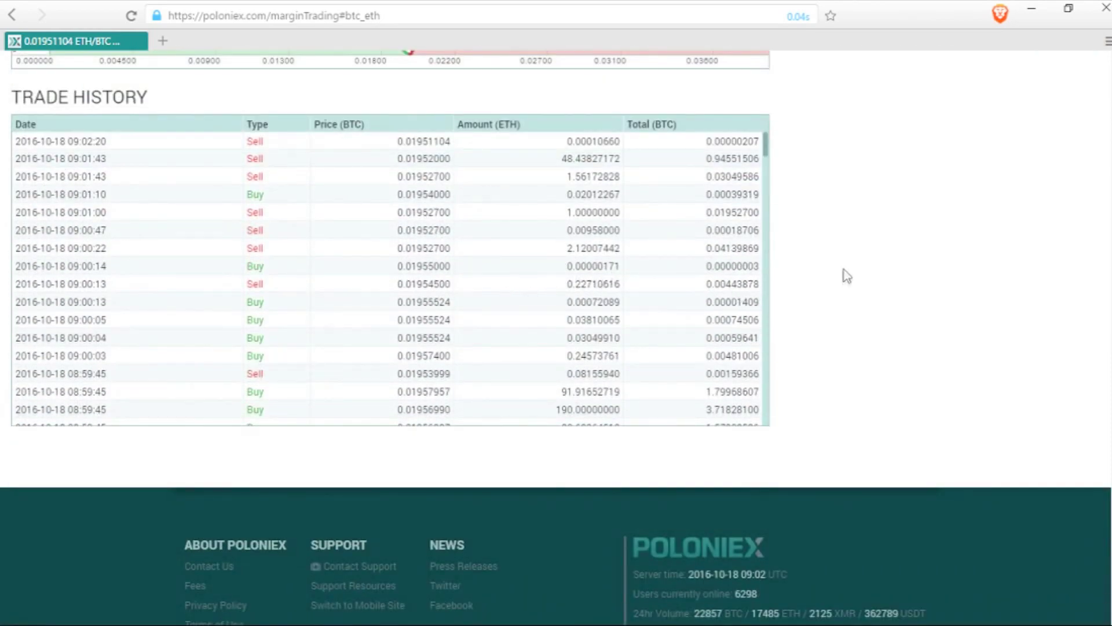
scroll(844, 269, "up", 15)
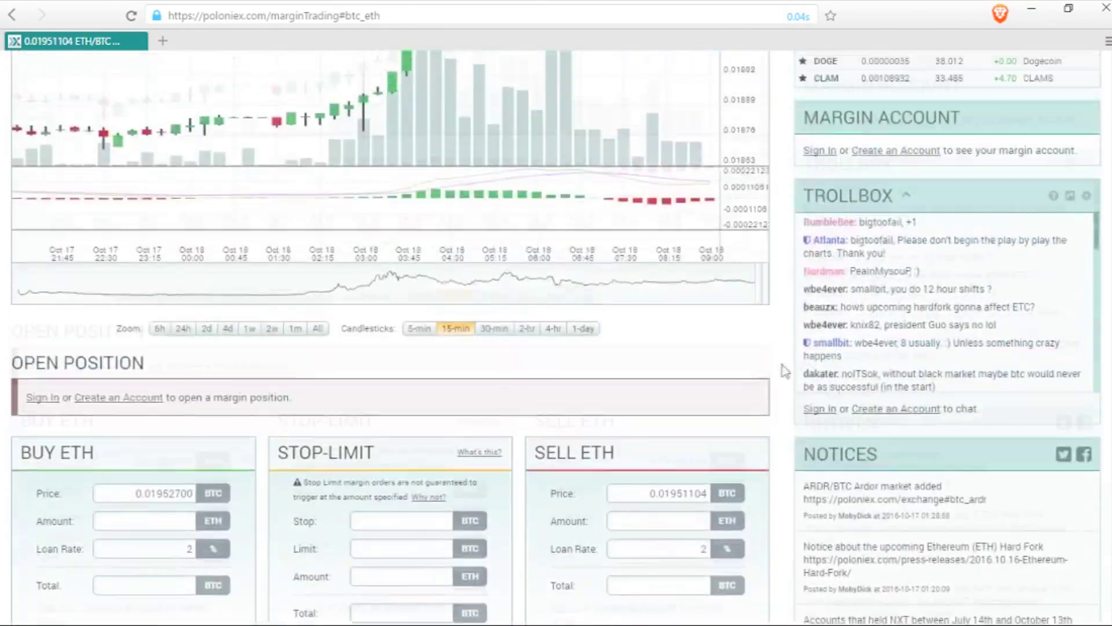
scroll(786, 371, "up", 1)
scroll(423, 413, "up", 4)
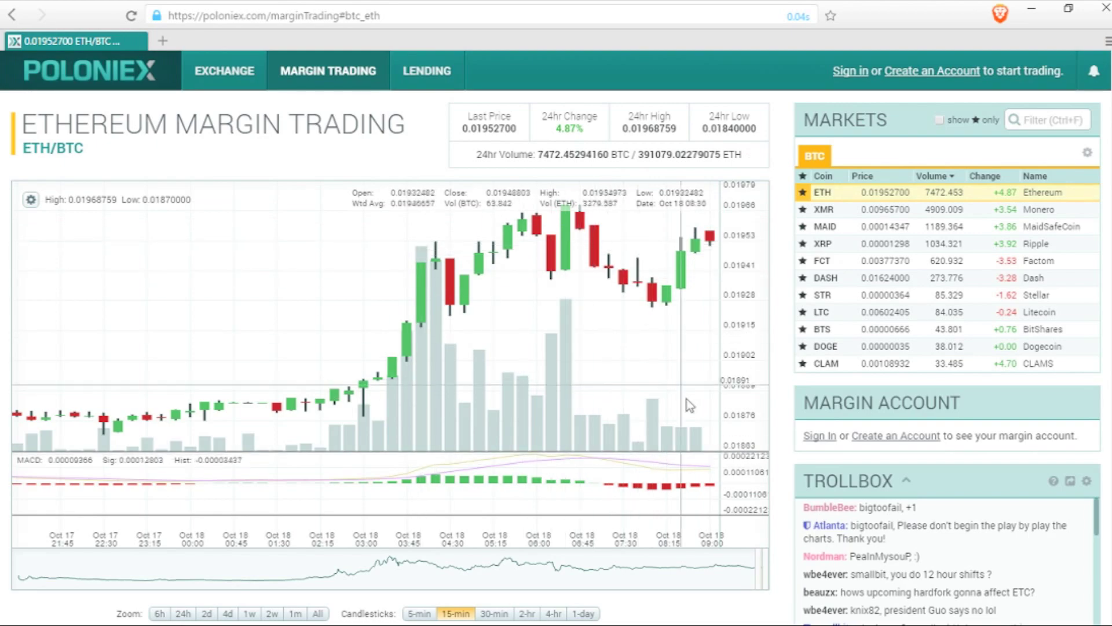
scroll(690, 444, "down", 7)
scroll(690, 444, "up", 7)
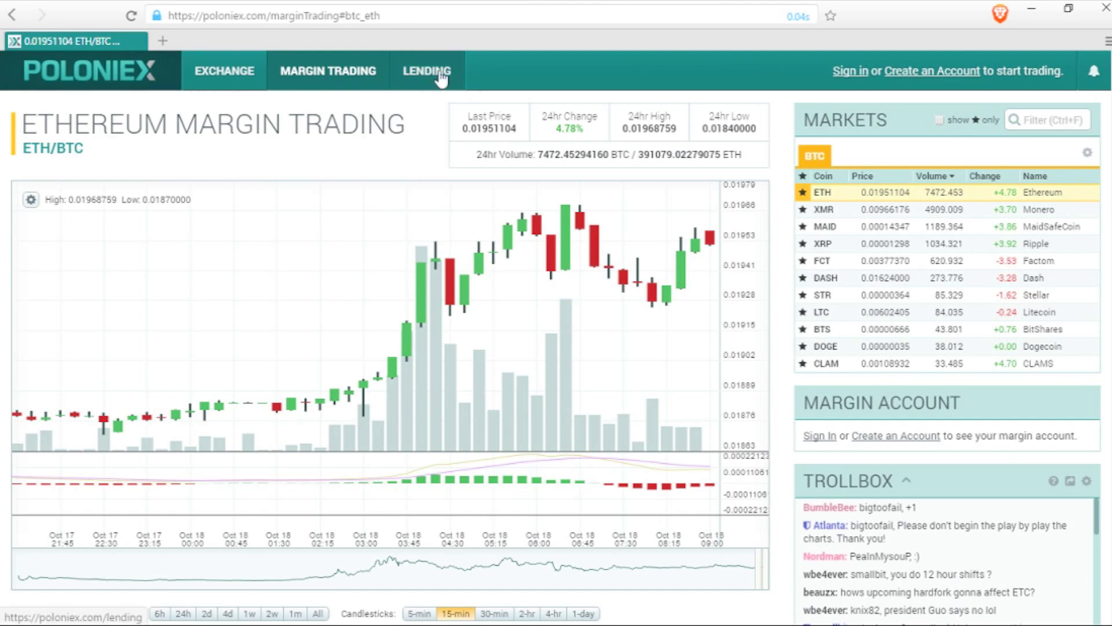
Open the lending page and examine the BTC loan offers and loan demands
left_click(440, 77)
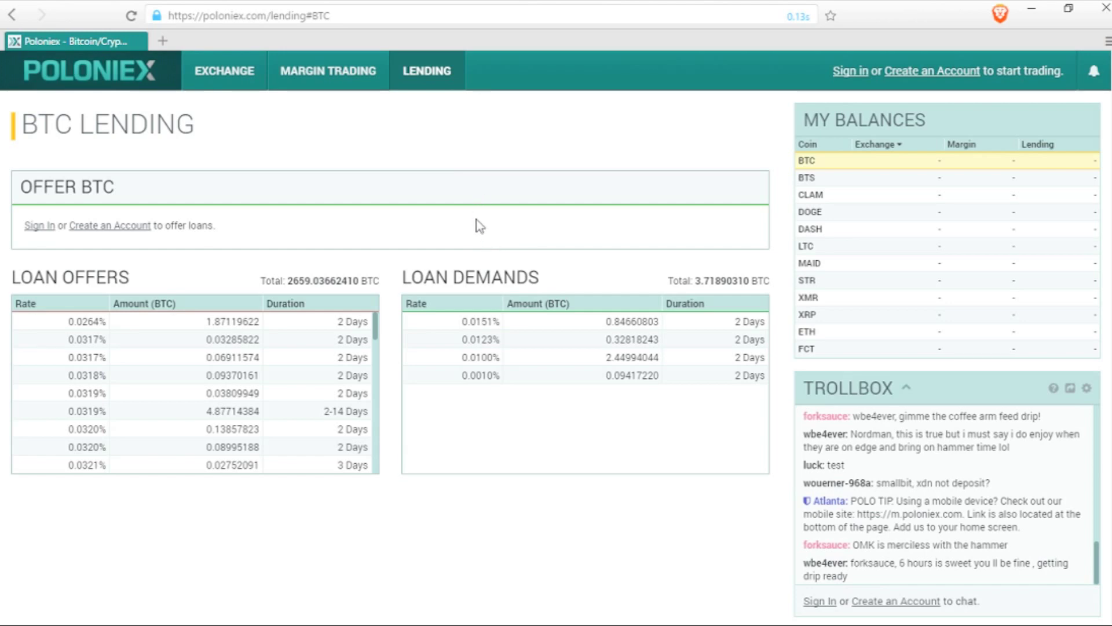
scroll(522, 249, "down", 2)
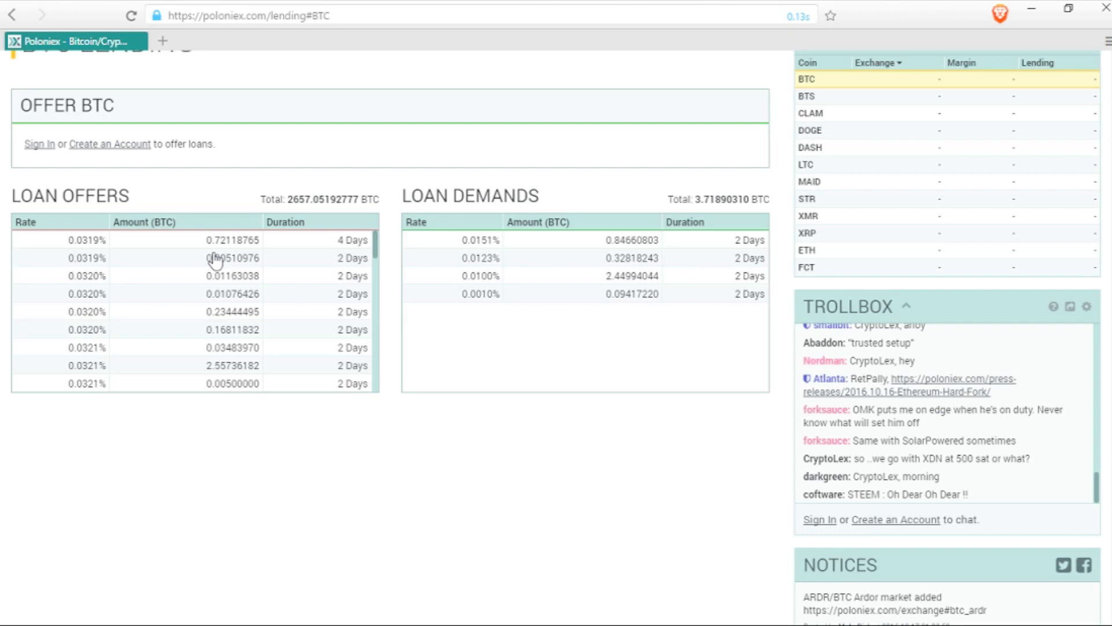
scroll(721, 261, "up", 2)
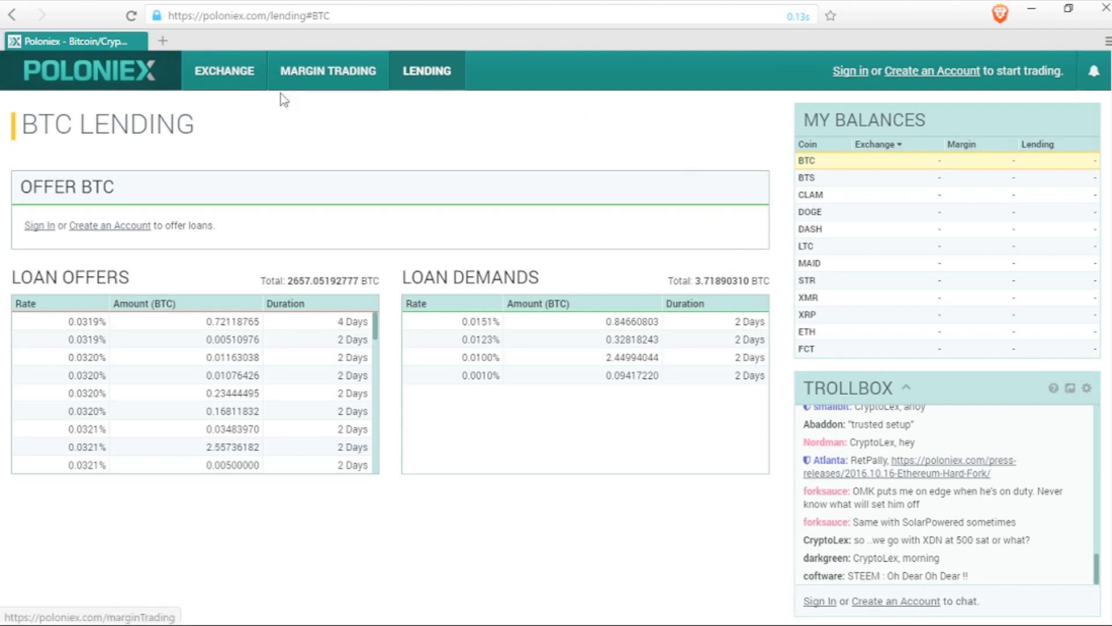
Revisit the exchange page briefly, and return to the BTC lending page to look it over
left_click(223, 84)
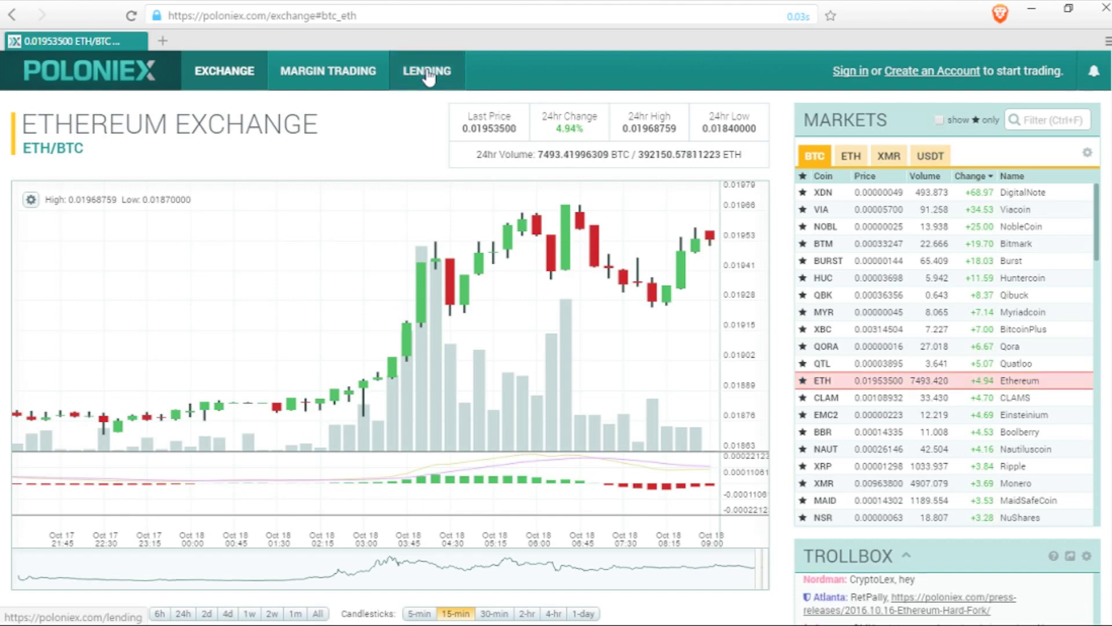
left_click(427, 76)
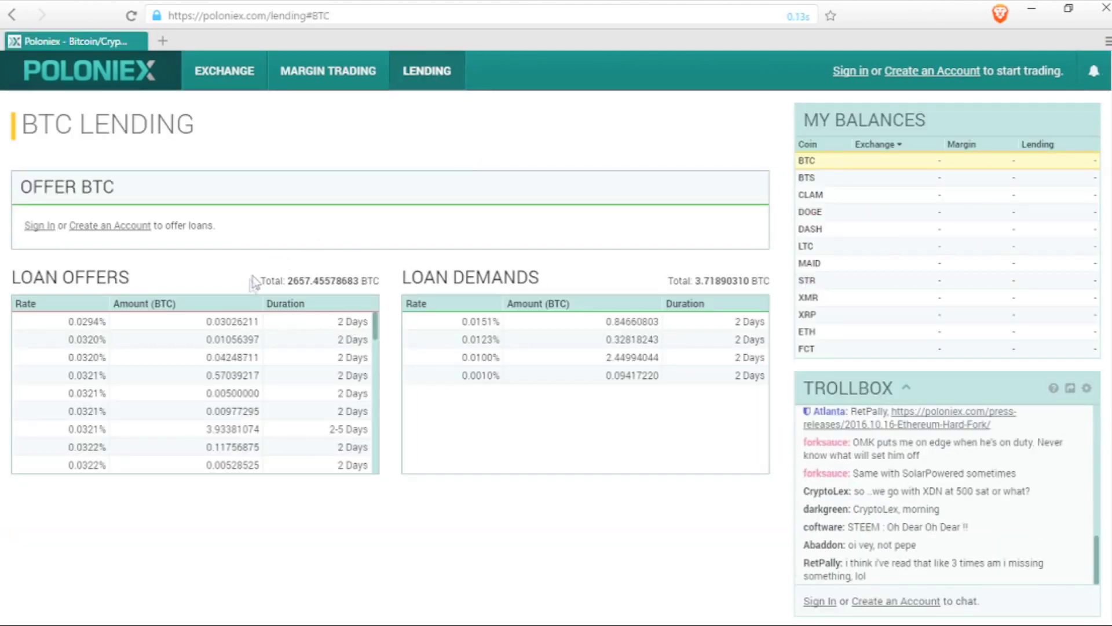
scroll(255, 278, "down", 3)
scroll(307, 289, "up", 3)
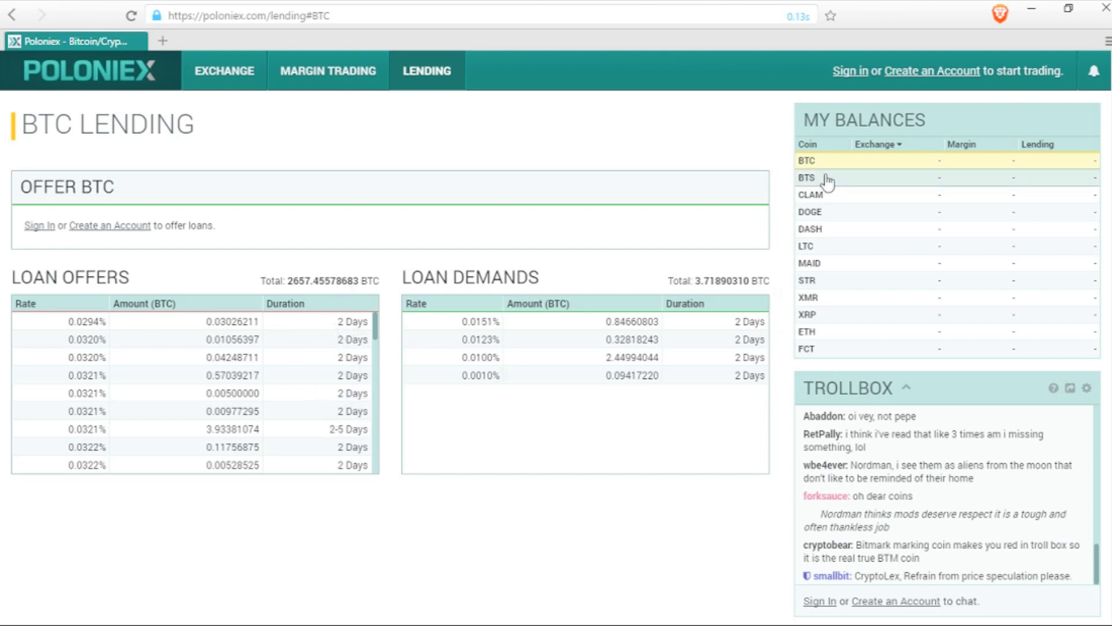
View the loan offers and demands for BTS, CLAM, LTC, XMR and ETH in turn
left_click(811, 180)
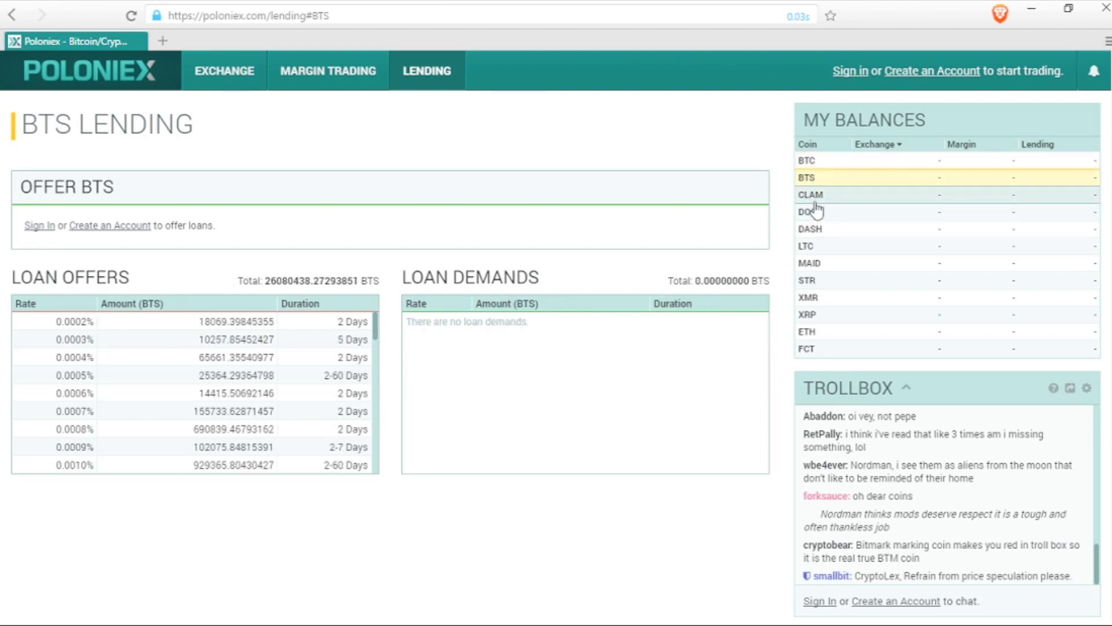
left_click(809, 197)
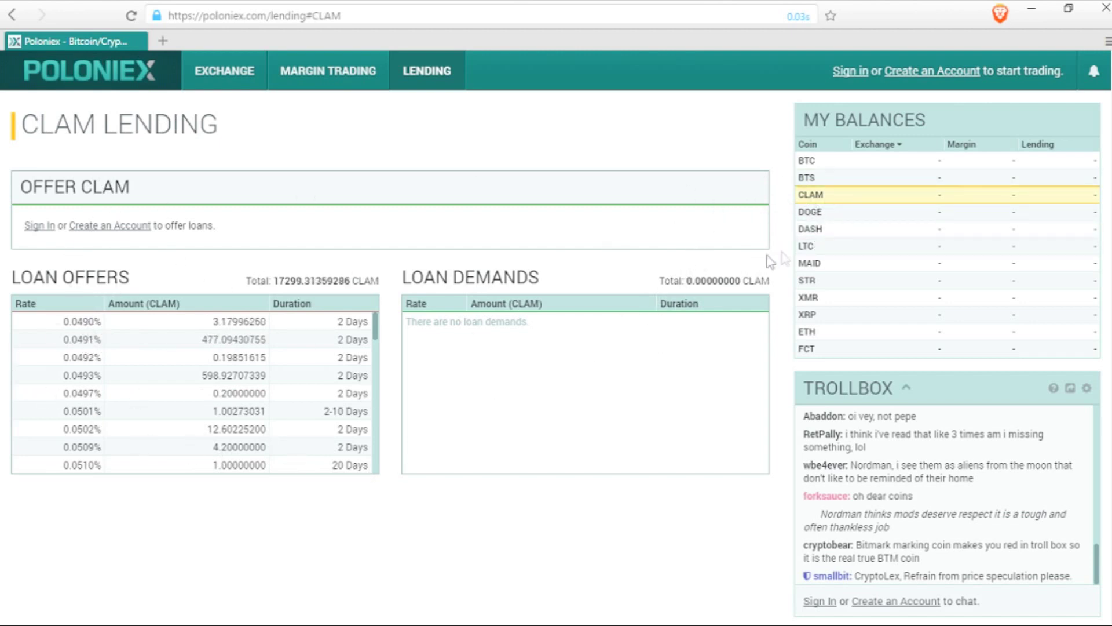
left_click(819, 248)
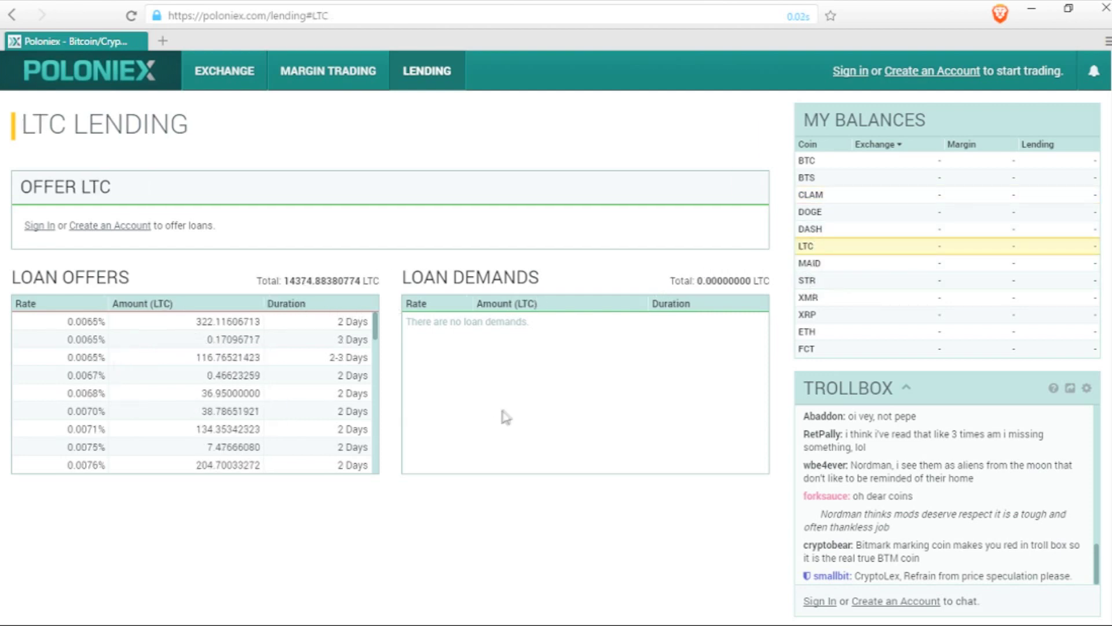
left_click(810, 301)
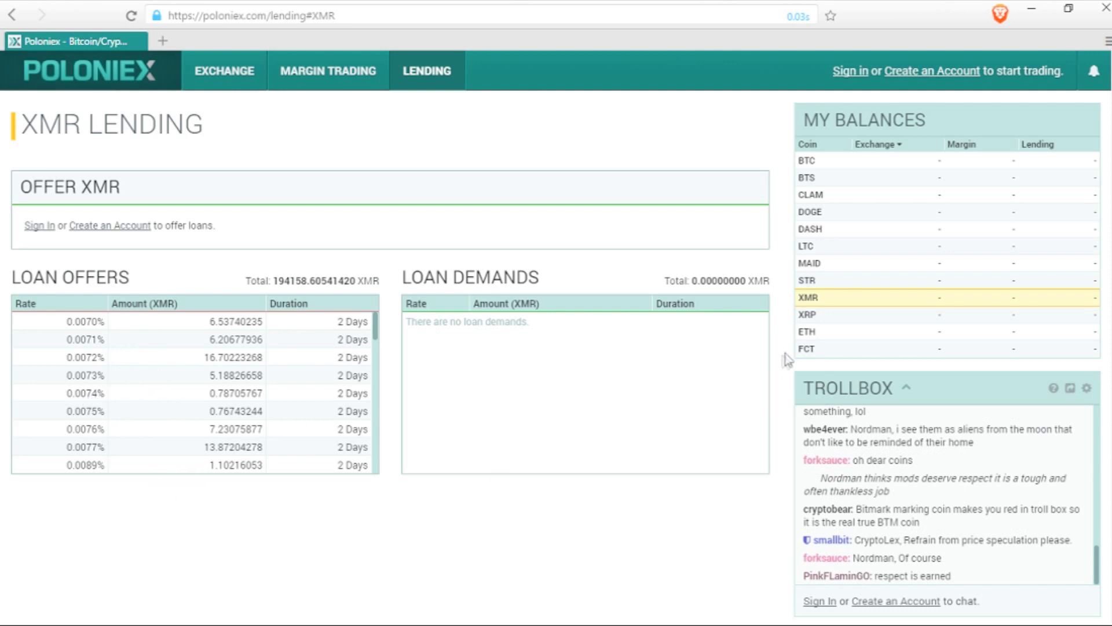
left_click(811, 332)
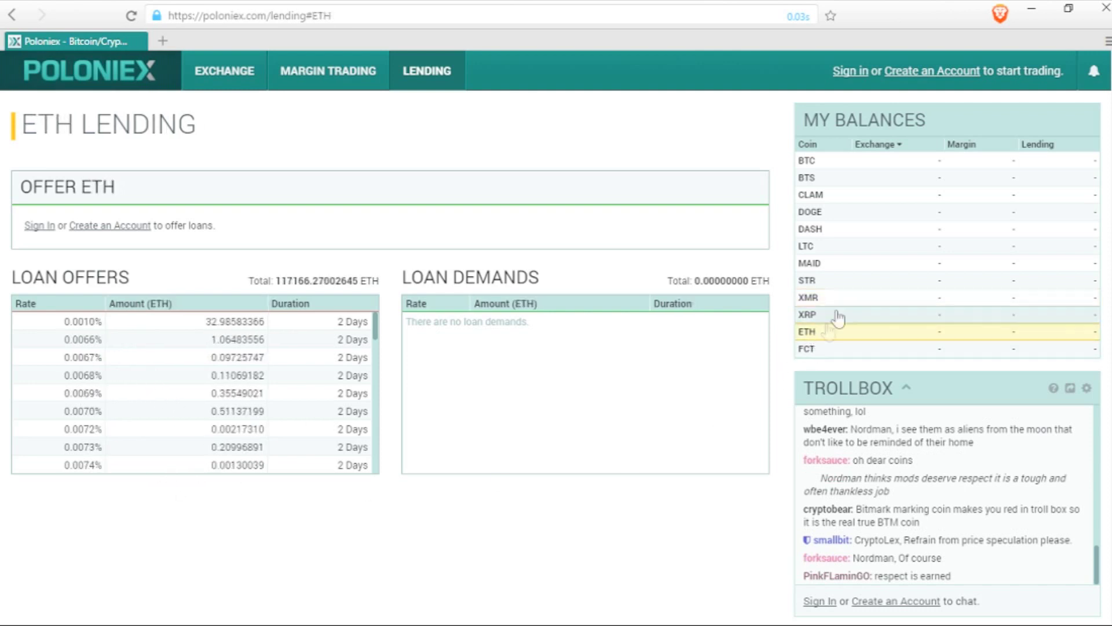
Return to BTC lending and browse the rates, amounts and durations of its loan offers
left_click(933, 167)
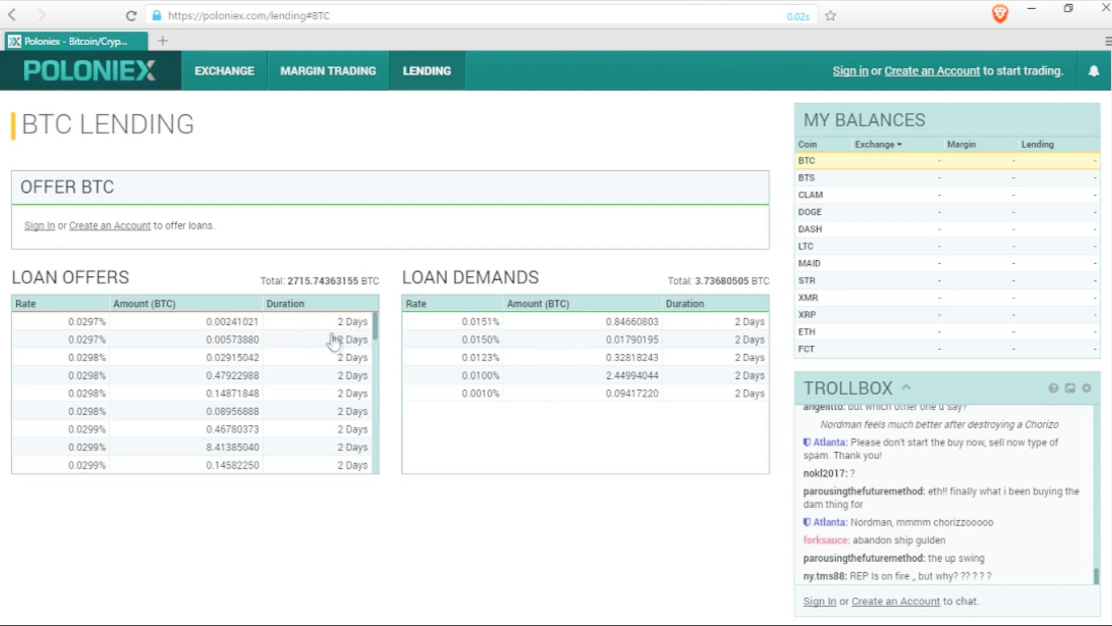
scroll(355, 343, "down", 5)
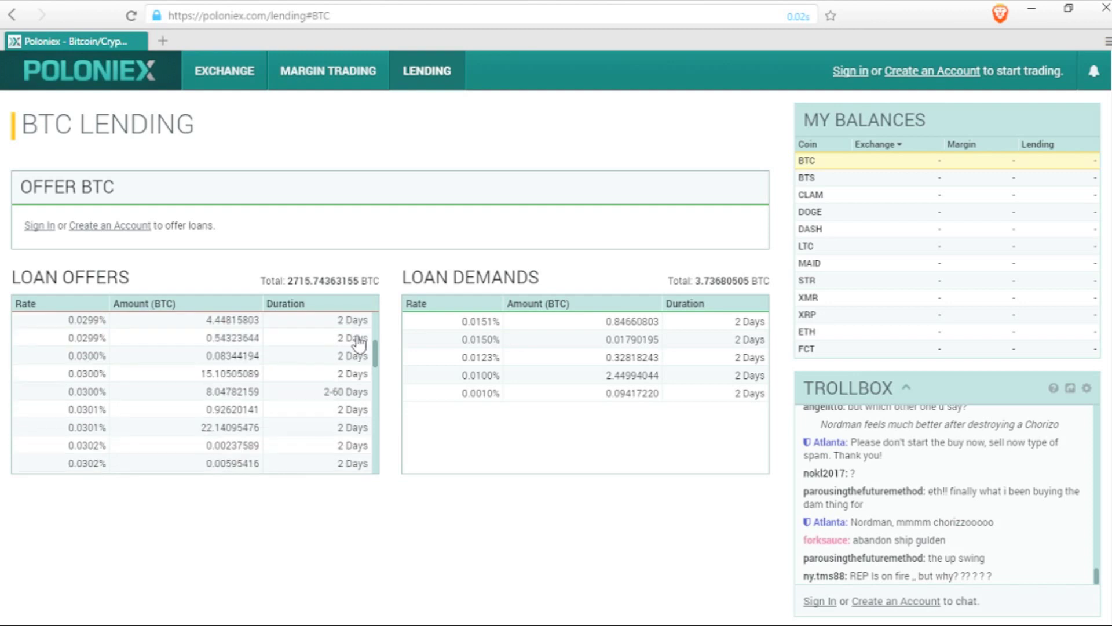
scroll(355, 355, "up", 3)
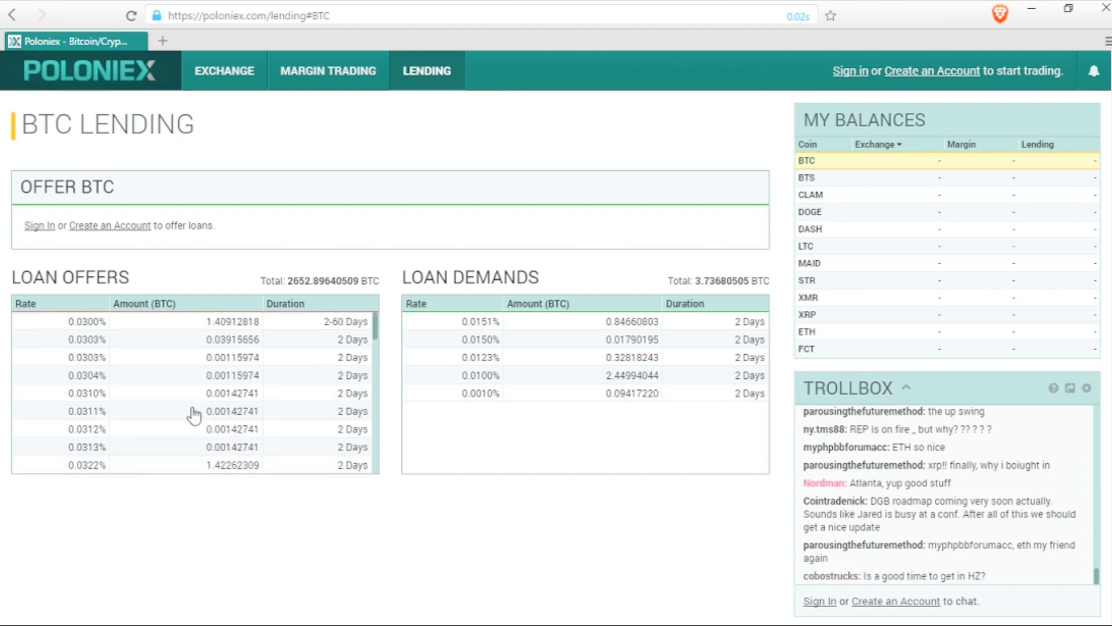
left_click_drag(161, 400, 182, 382)
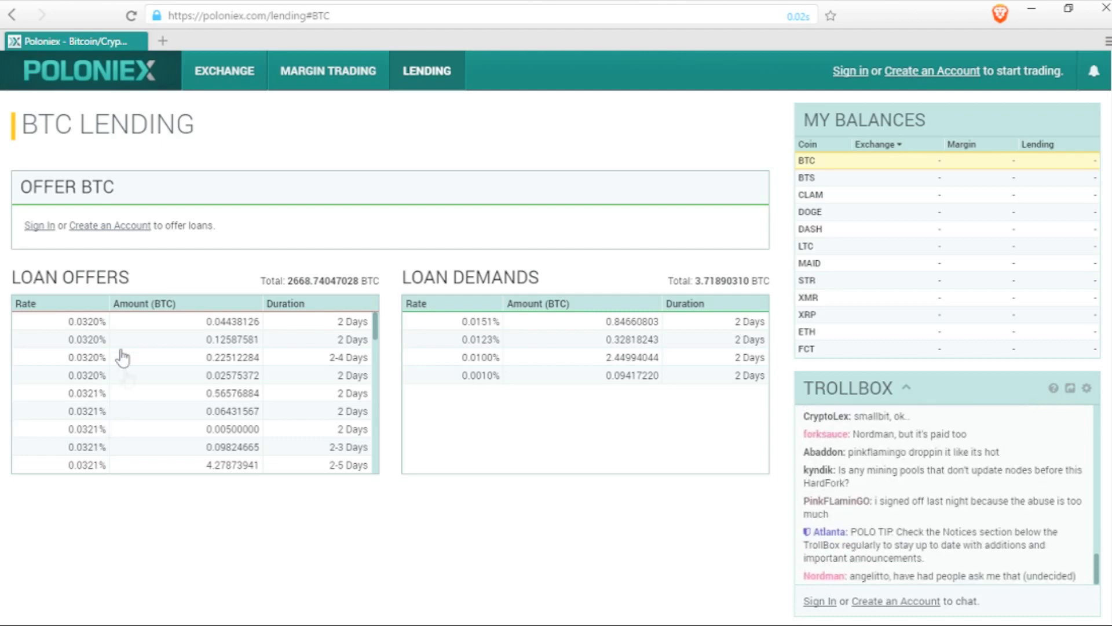
Look over the notices and footer at the end of the BTC lending page, and return to its beginning
scroll(536, 354, "down", 5)
scroll(568, 418, "down", 5)
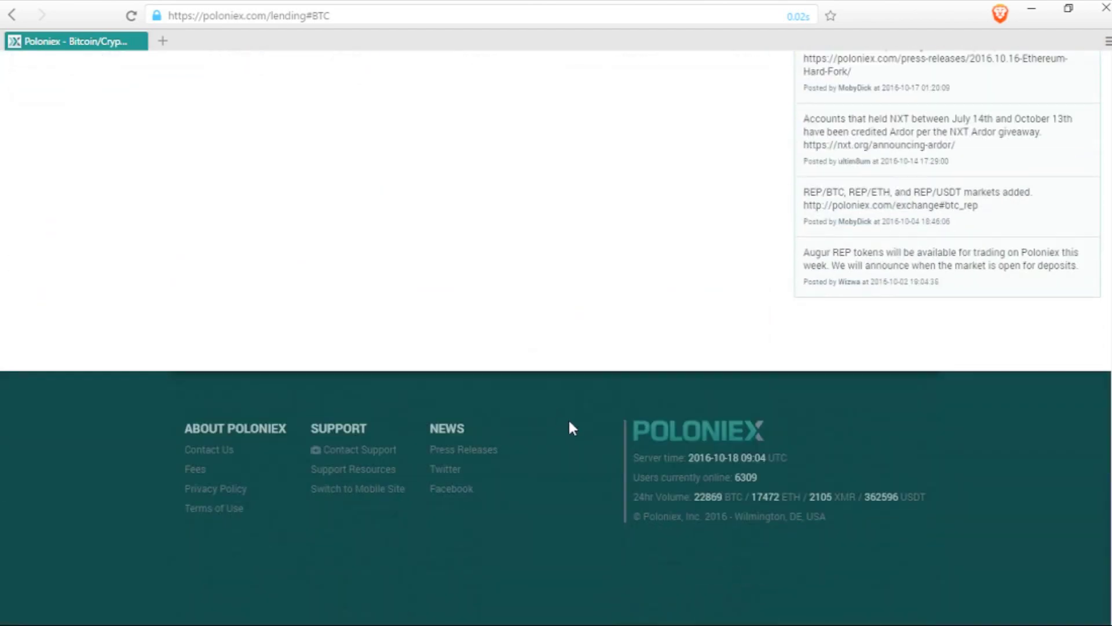
scroll(568, 425, "up", 10)
scroll(568, 428, "up", 3)
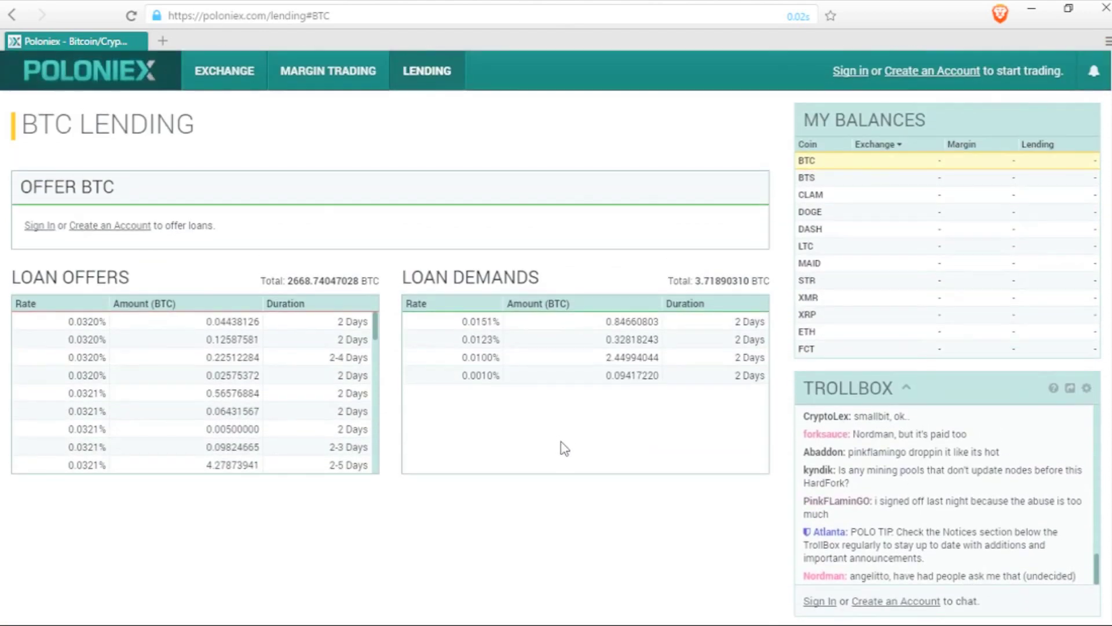